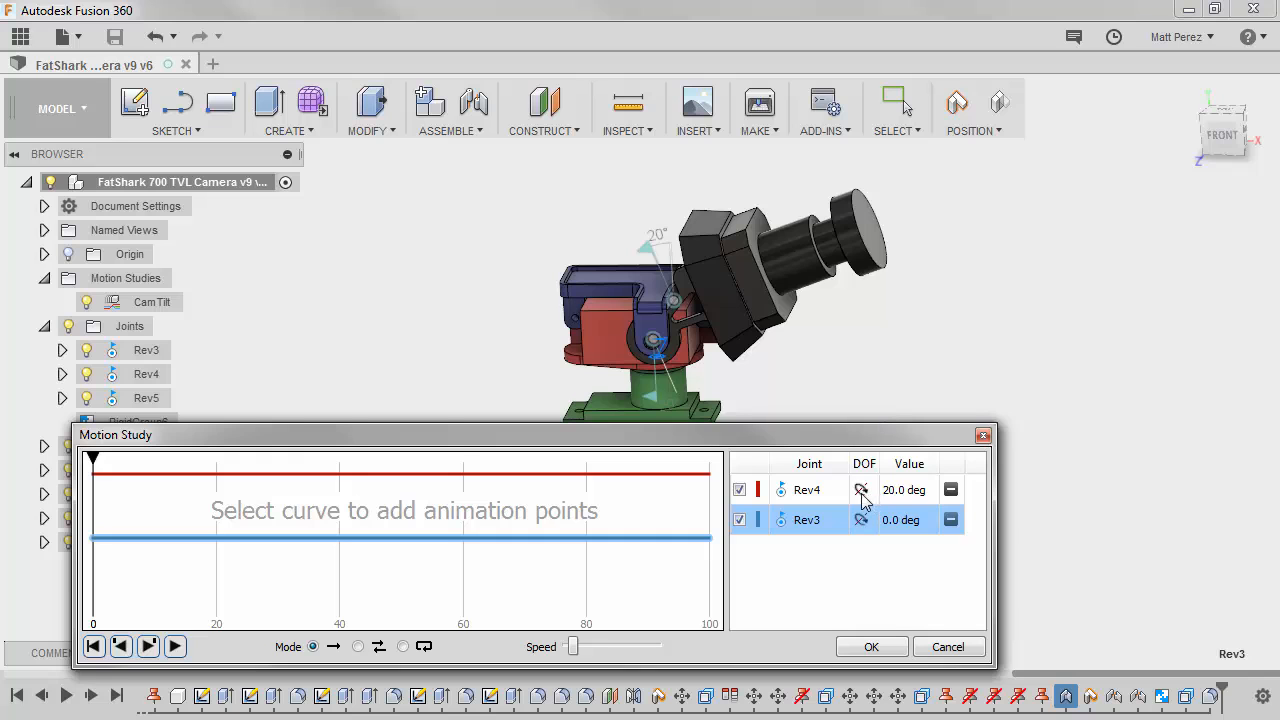
# Toggle the display of the Rev4 joint's curve off and back on in the motion study
pyautogui.click(740, 491)
pyautogui.click(740, 491)
pyautogui.click(740, 491)
pyautogui.click(740, 491)
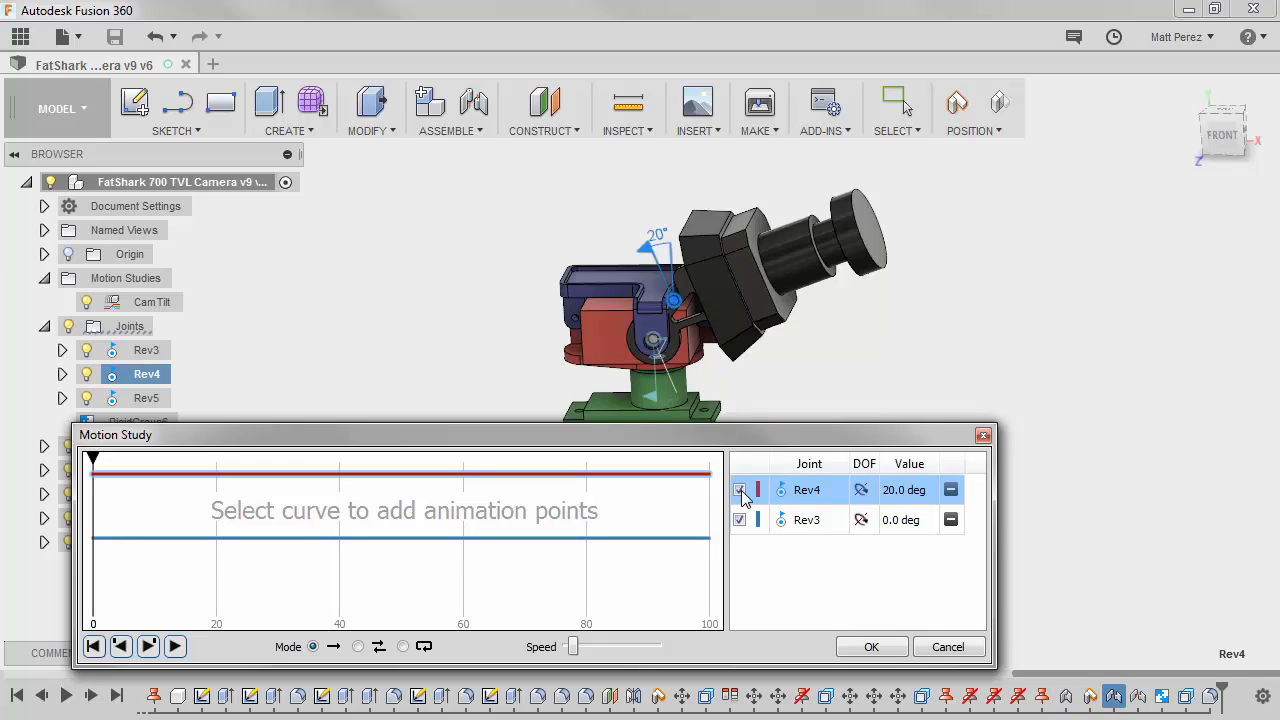
pyautogui.click(740, 491)
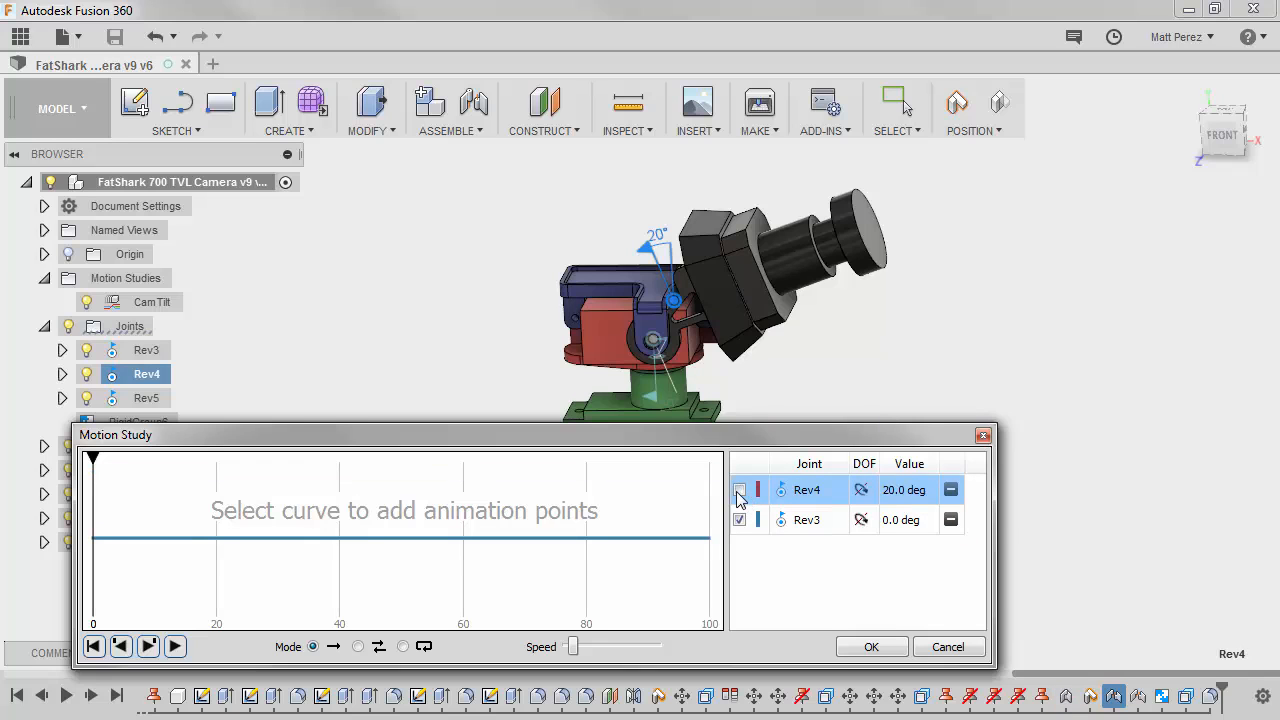
pyautogui.click(740, 491)
# Remove both the Rev4 and Rev3 joints from the motion study and move its dialog to clear the view
pyautogui.click(950, 490)
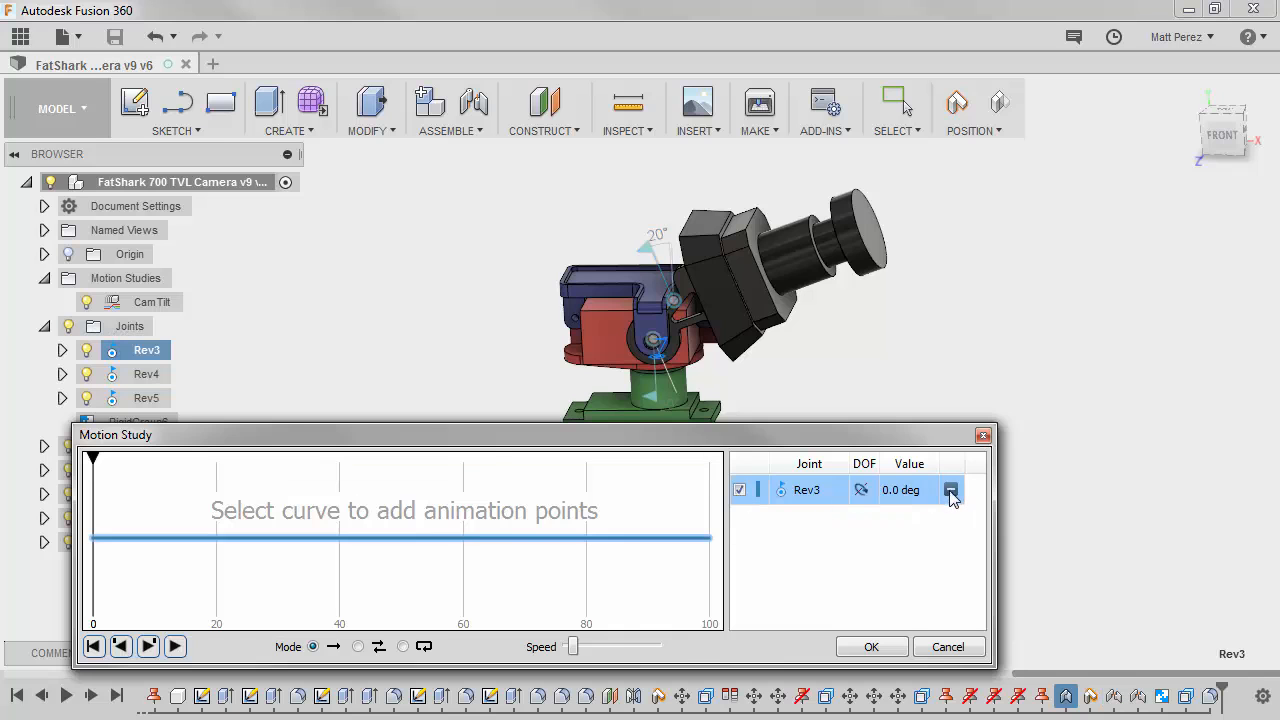
pyautogui.click(950, 490)
pyautogui.moveTo(748, 440); pyautogui.dragTo(812, 449)
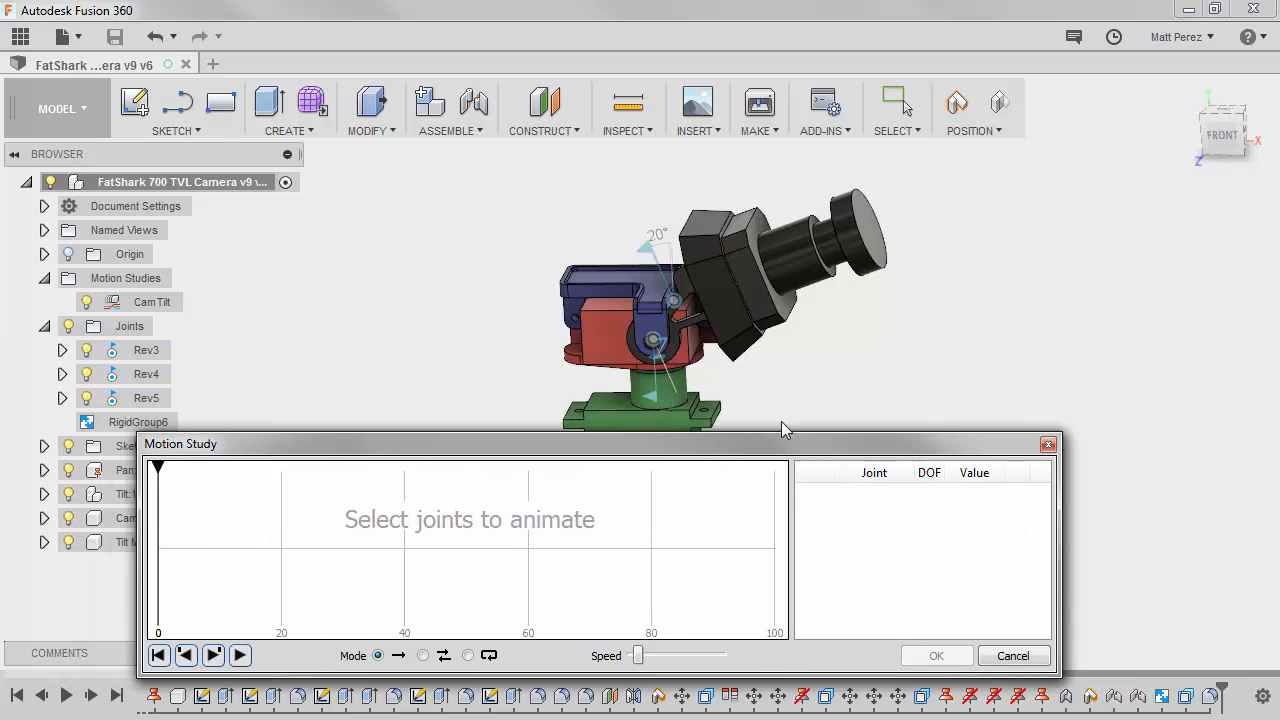
# Add the camera tilt joint Rev4 and the pan joint Rev3 to the motion study
pyautogui.click(672, 303)
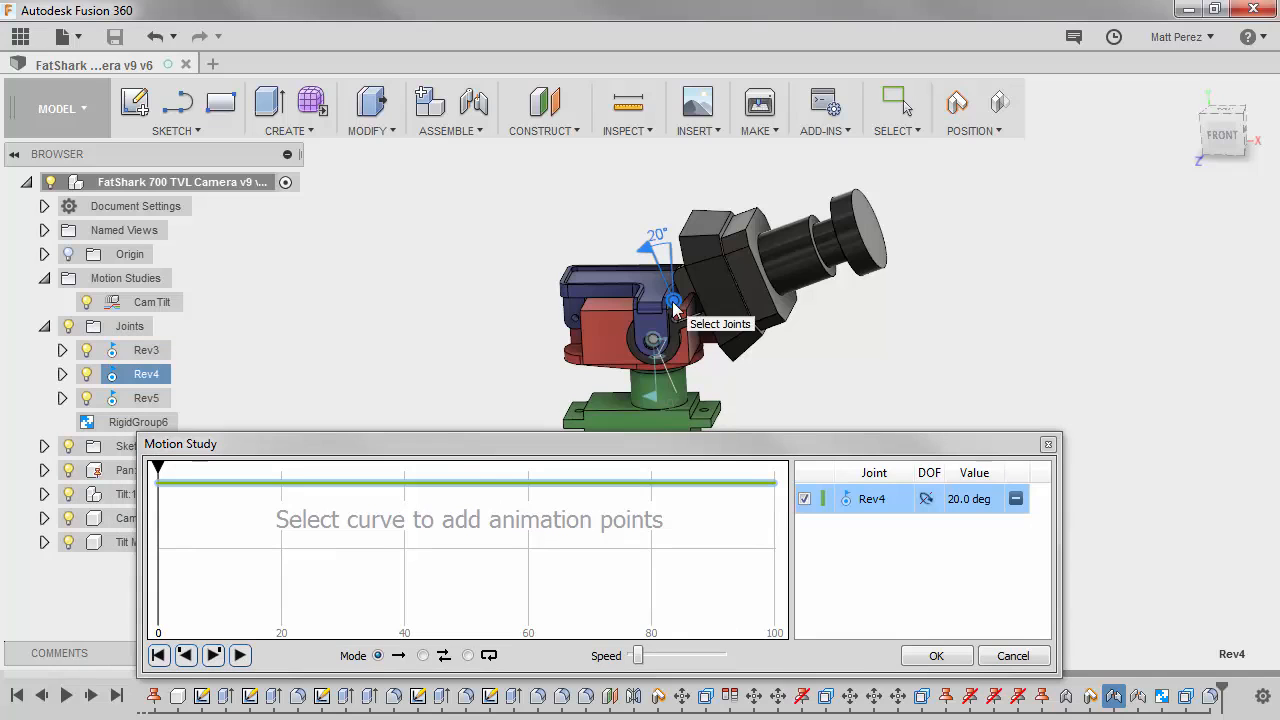
pyautogui.click(147, 355)
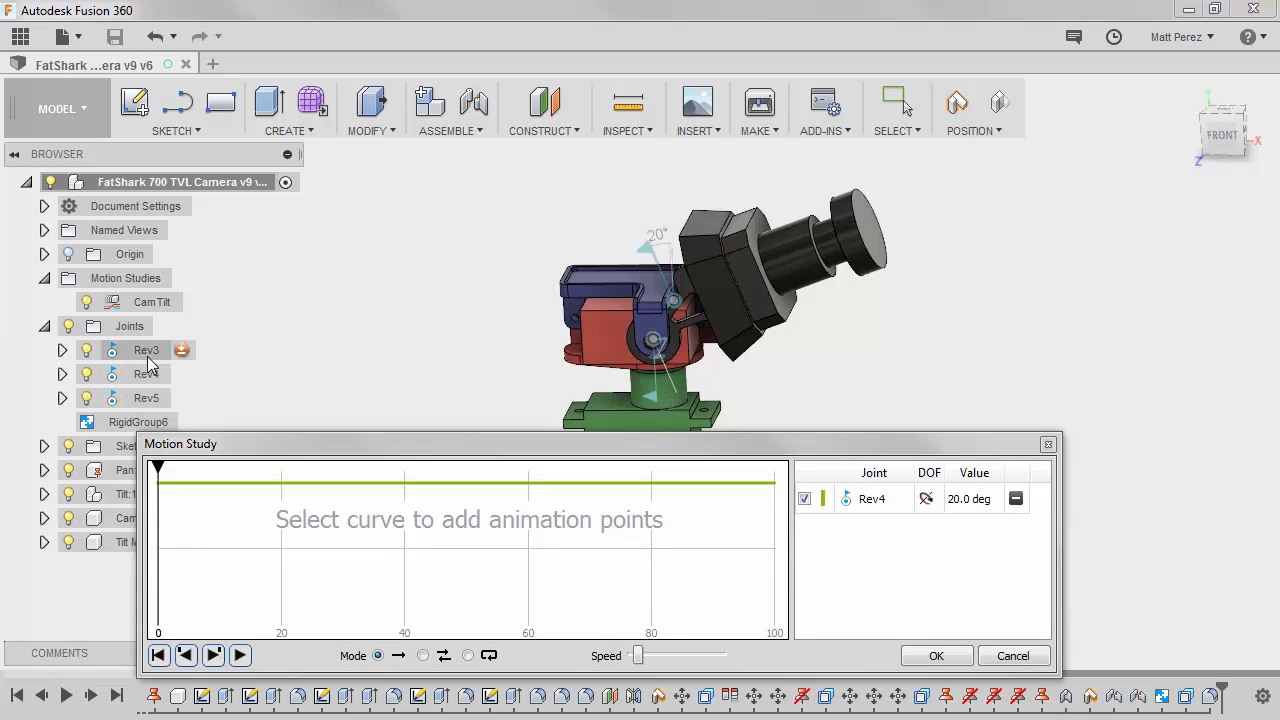
pyautogui.click(147, 362)
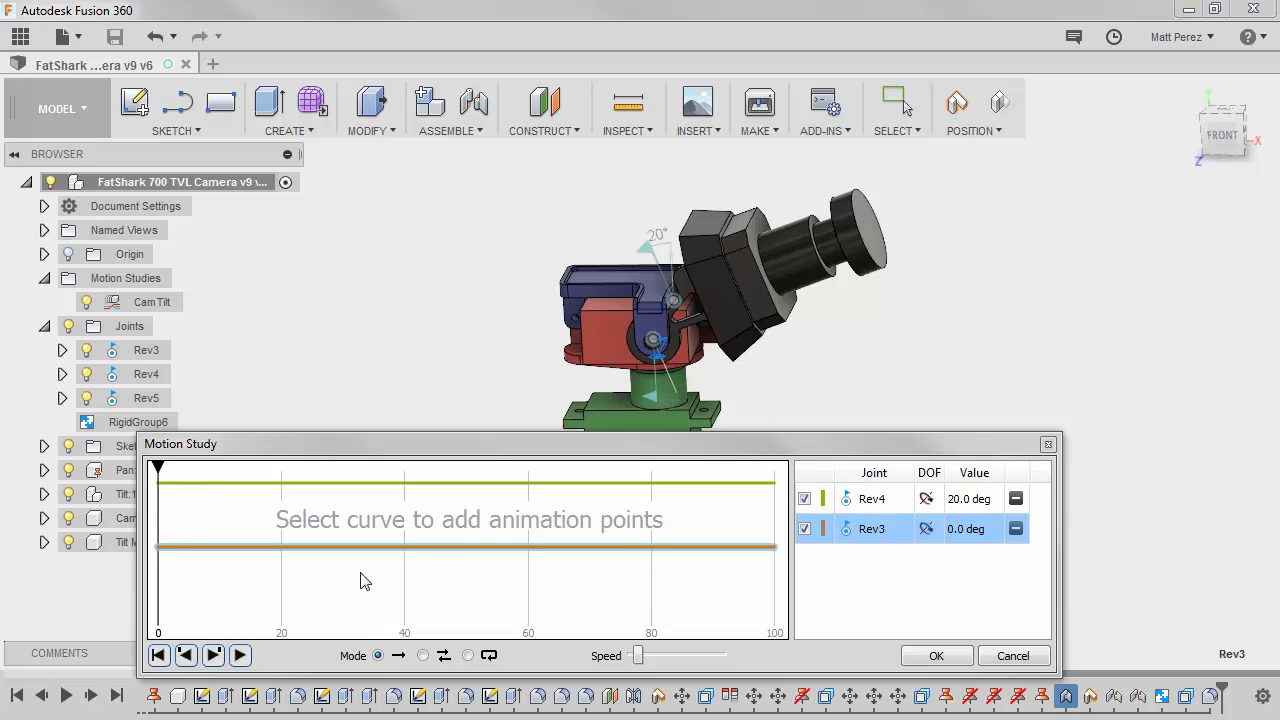
# Add an animation point on the Rev3 curve at step 19 with an angle of 30 degrees
pyautogui.click(282, 548)
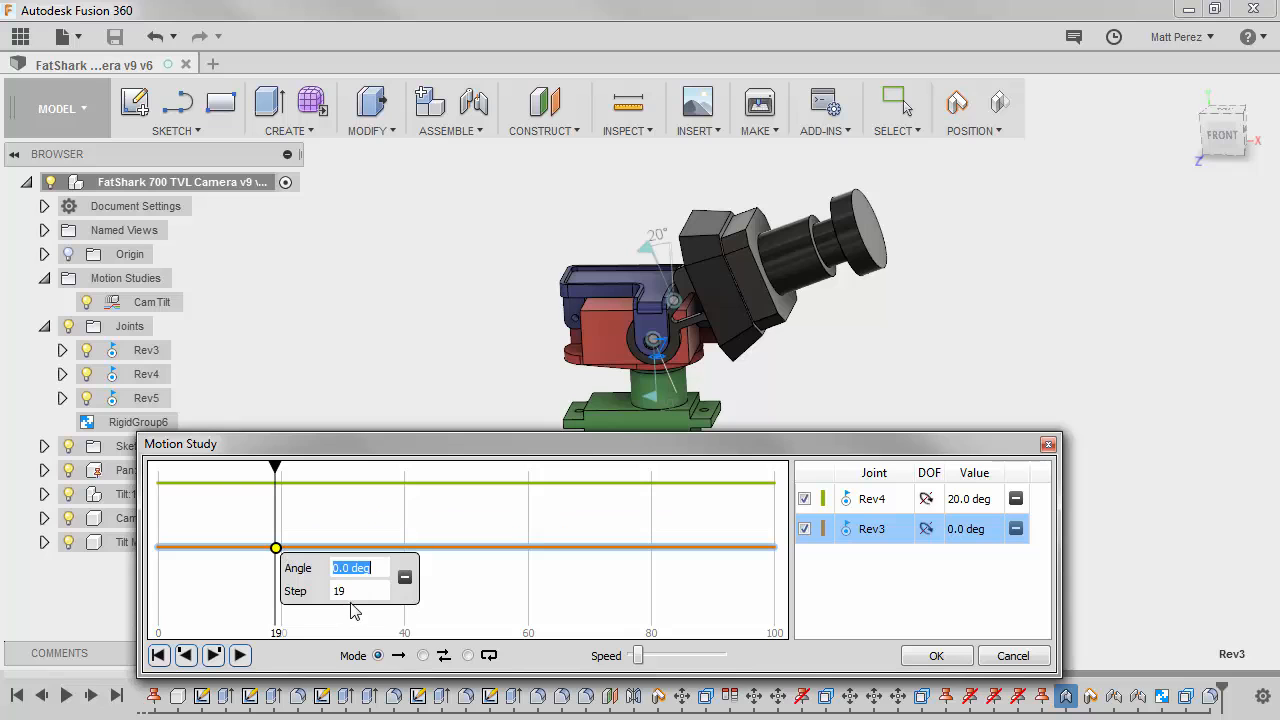
pyautogui.write('4')
pyautogui.write('30')
pyautogui.press('Return')
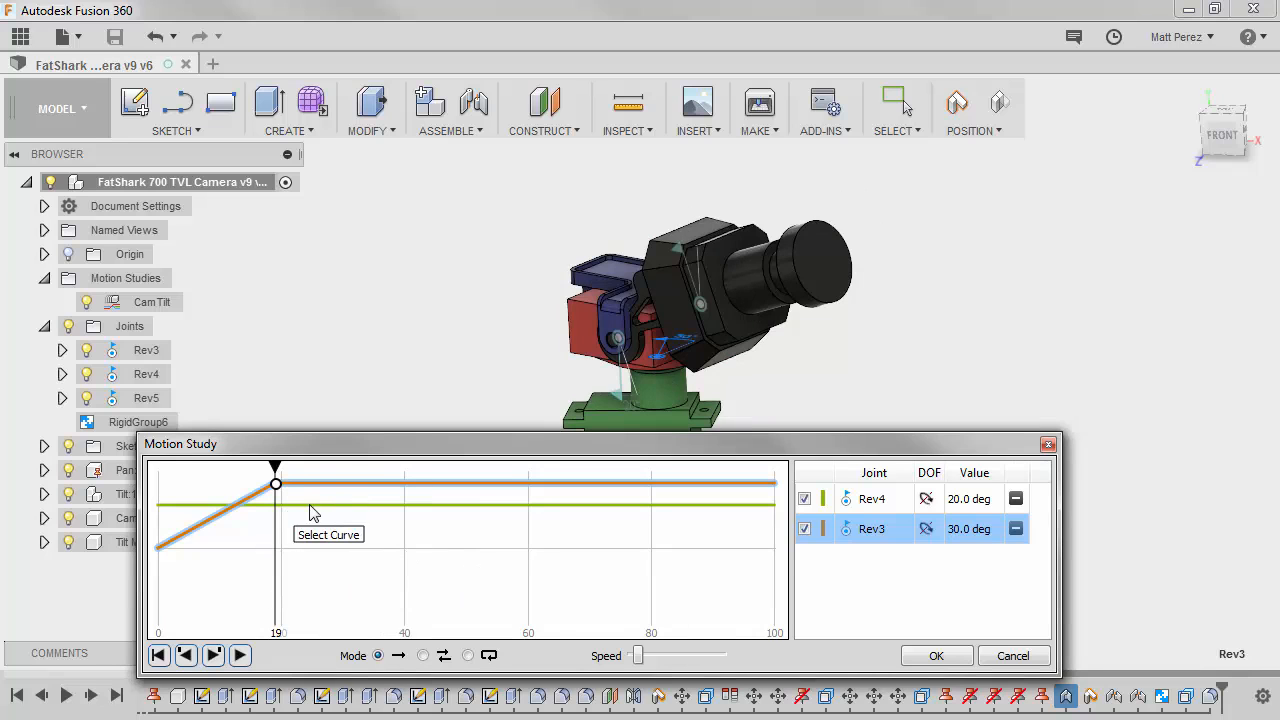
# Add an animation point on the Rev4 curve at step 28 with an angle of -45 degrees
pyautogui.click(333, 505)
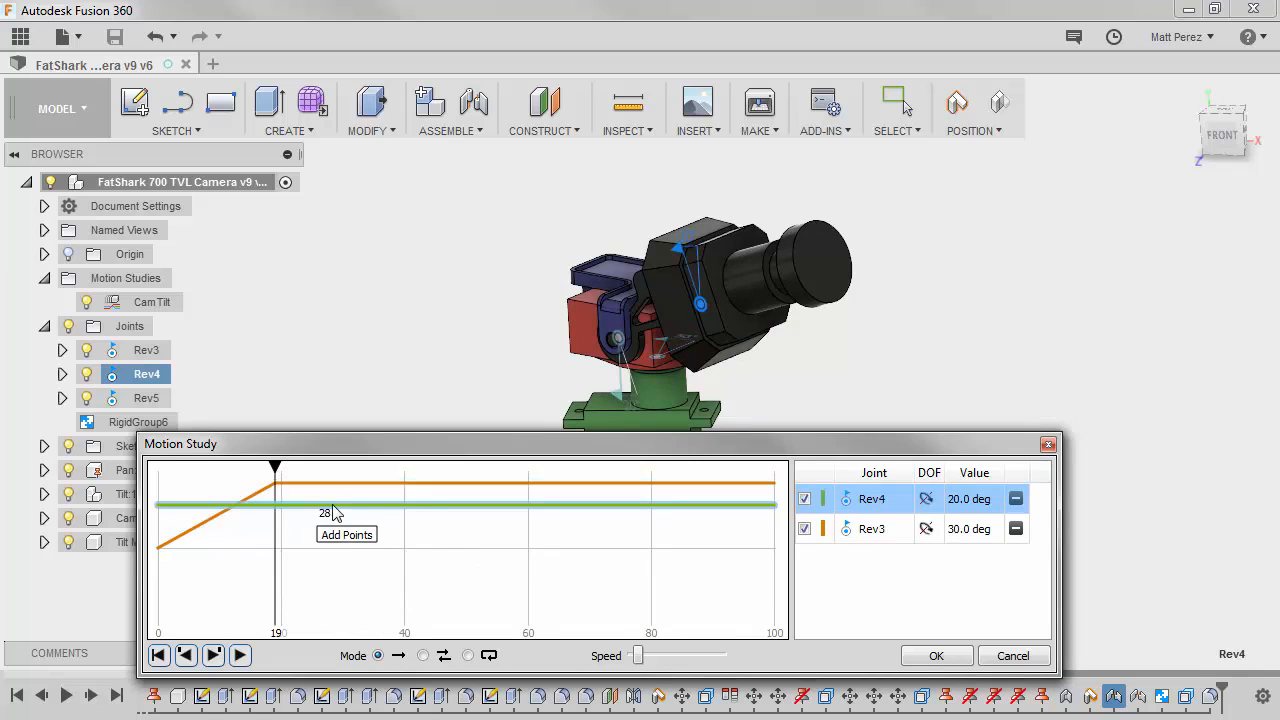
pyautogui.click(331, 505)
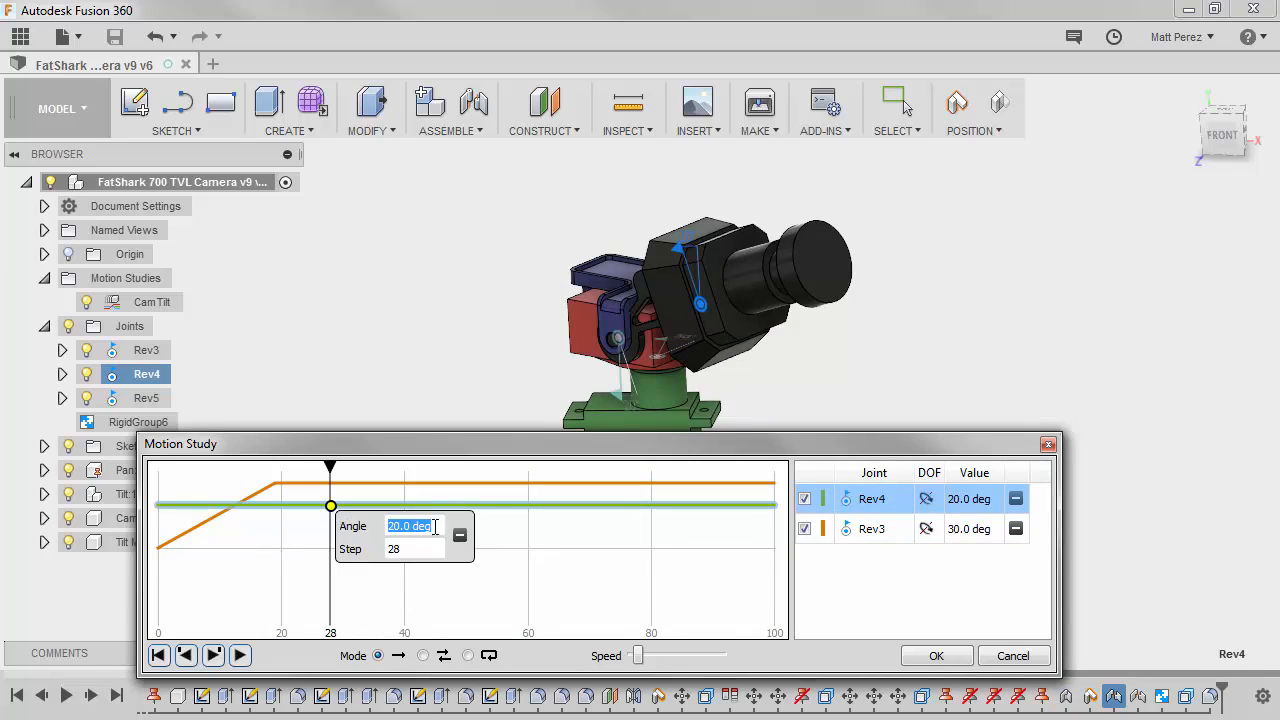
pyautogui.write('-45')
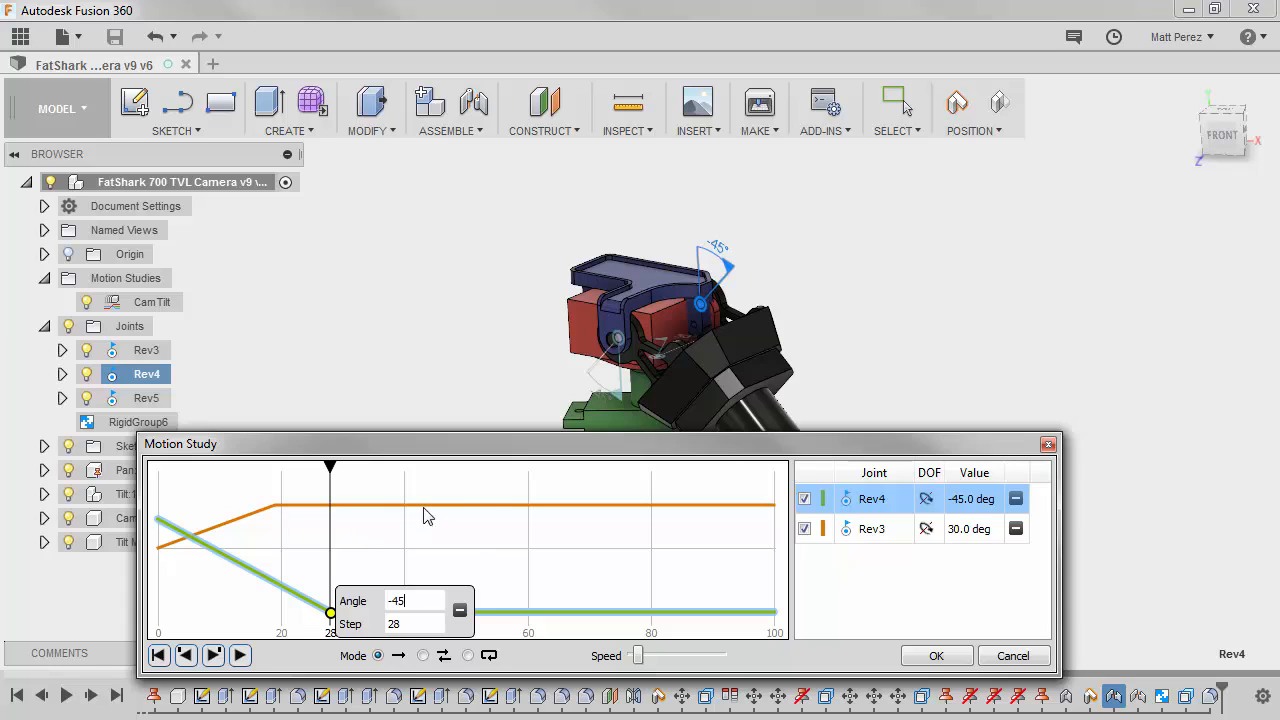
# Add a second animation point on the Rev3 curve at step 60 with an angle of -30 degrees
pyautogui.click(529, 505)
pyautogui.click(529, 505)
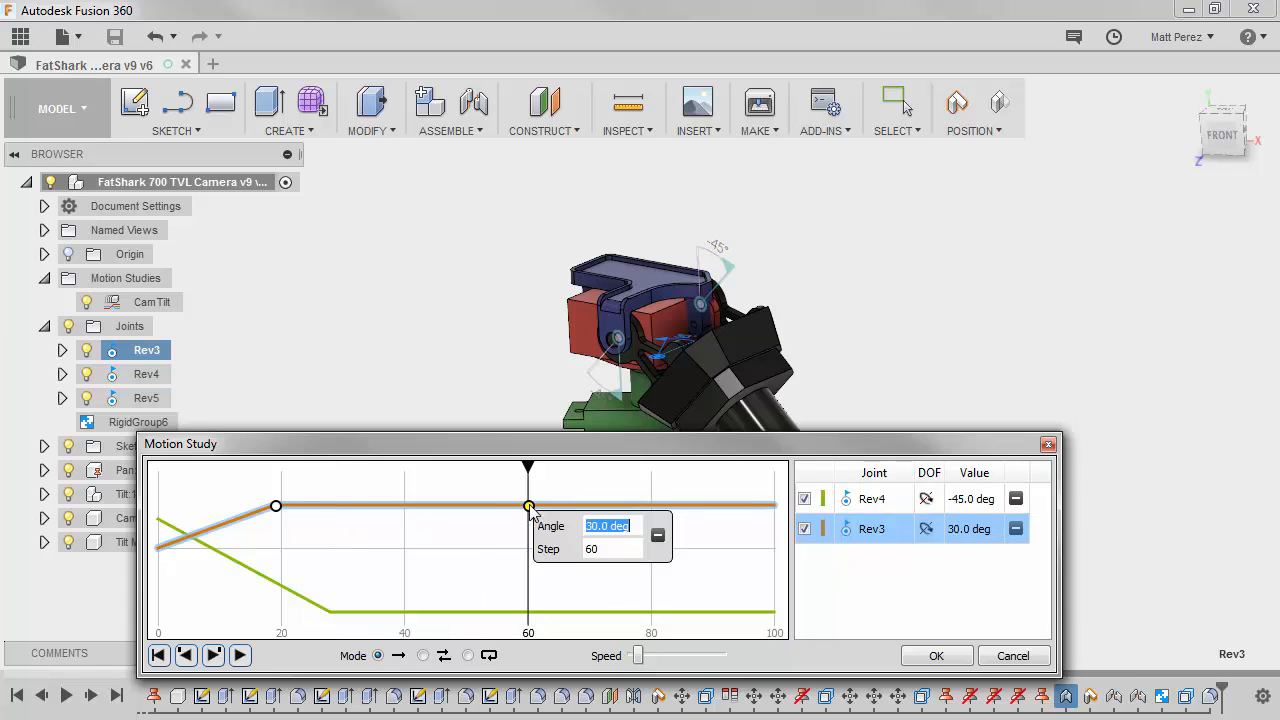
pyautogui.write('-30')
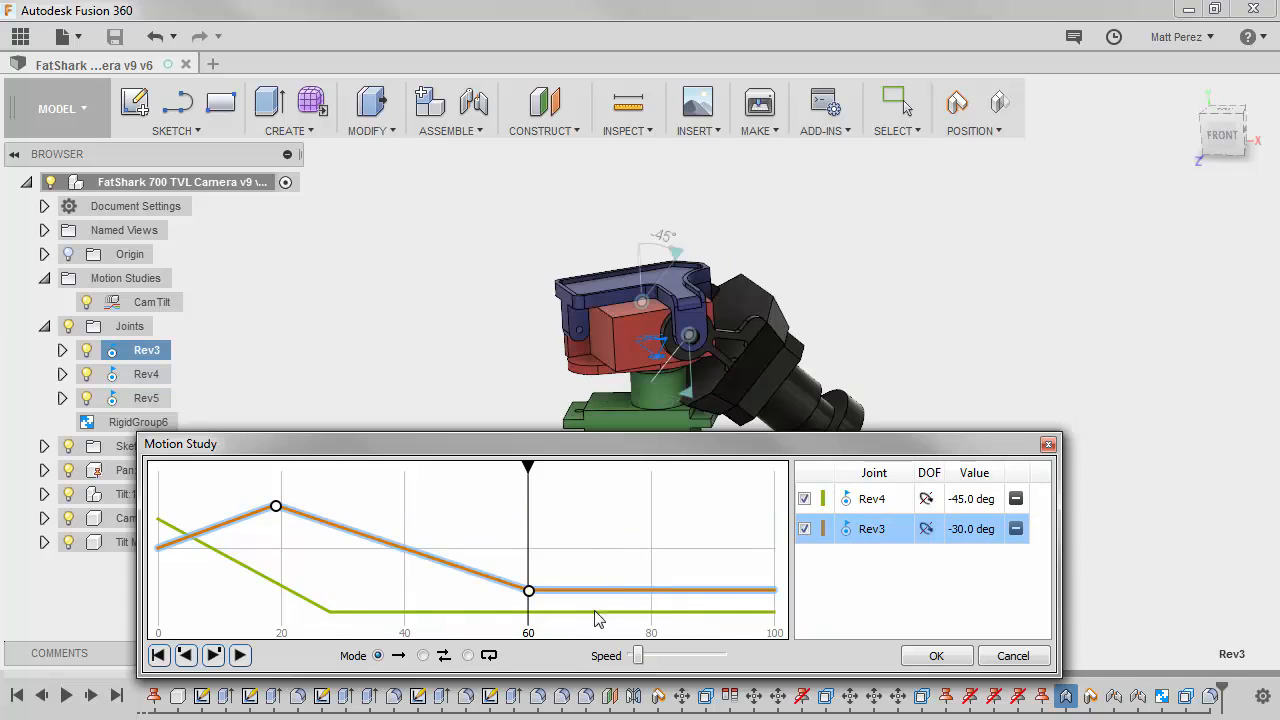
# Add a second animation point on the Rev4 curve at step 80 with an angle of 0 degrees
pyautogui.click(648, 612)
pyautogui.click(652, 612)
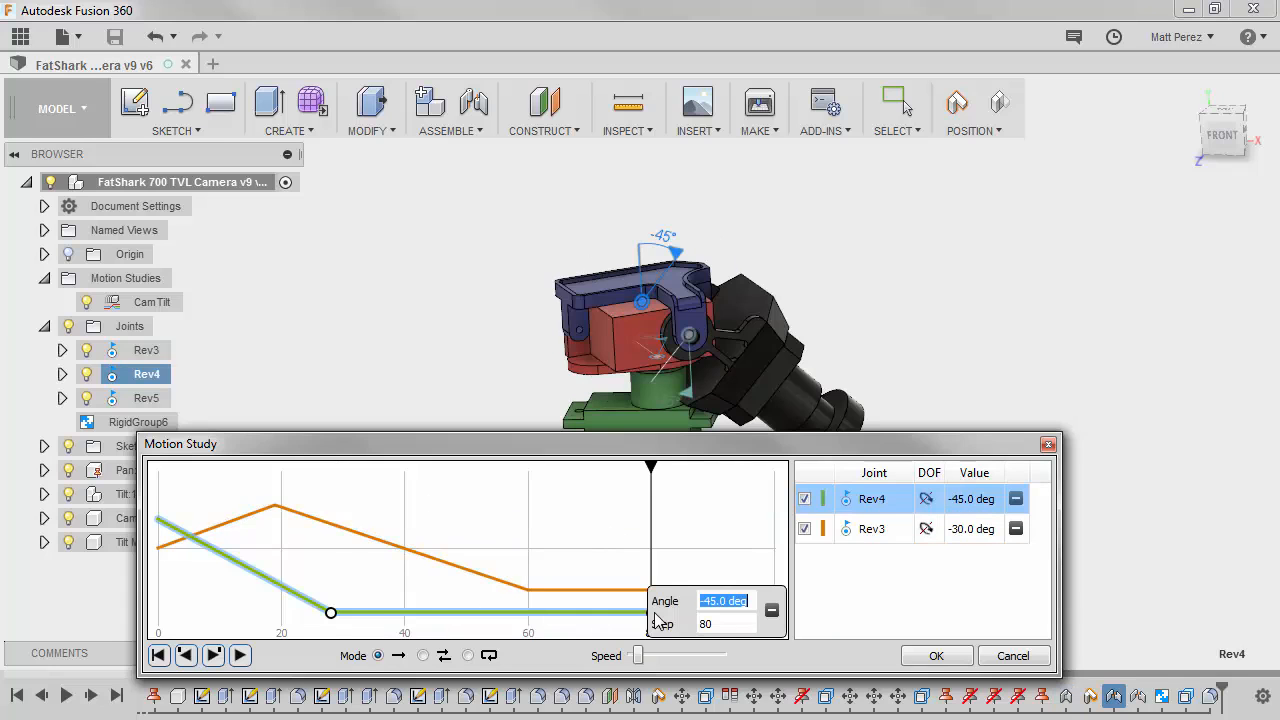
pyautogui.write('0')
pyautogui.press('Return')
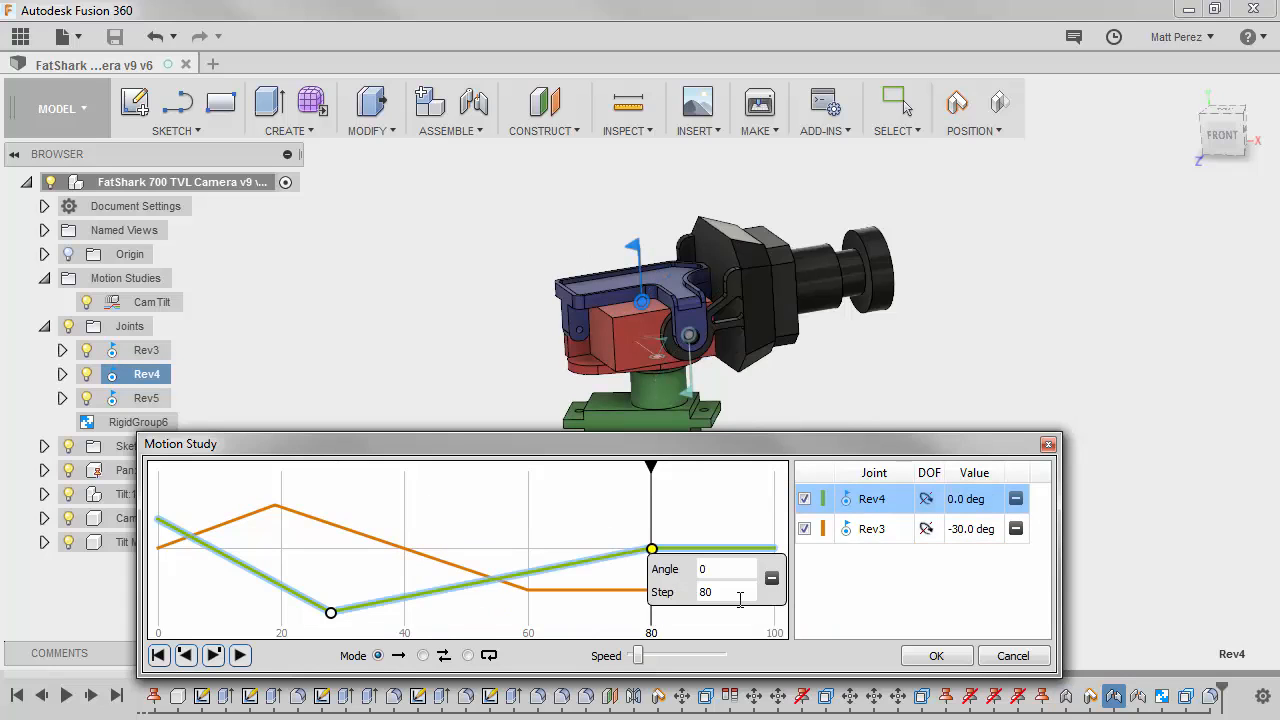
# Play the motion study in loop mode at the lowest speed and accept the study
pyautogui.click(468, 655)
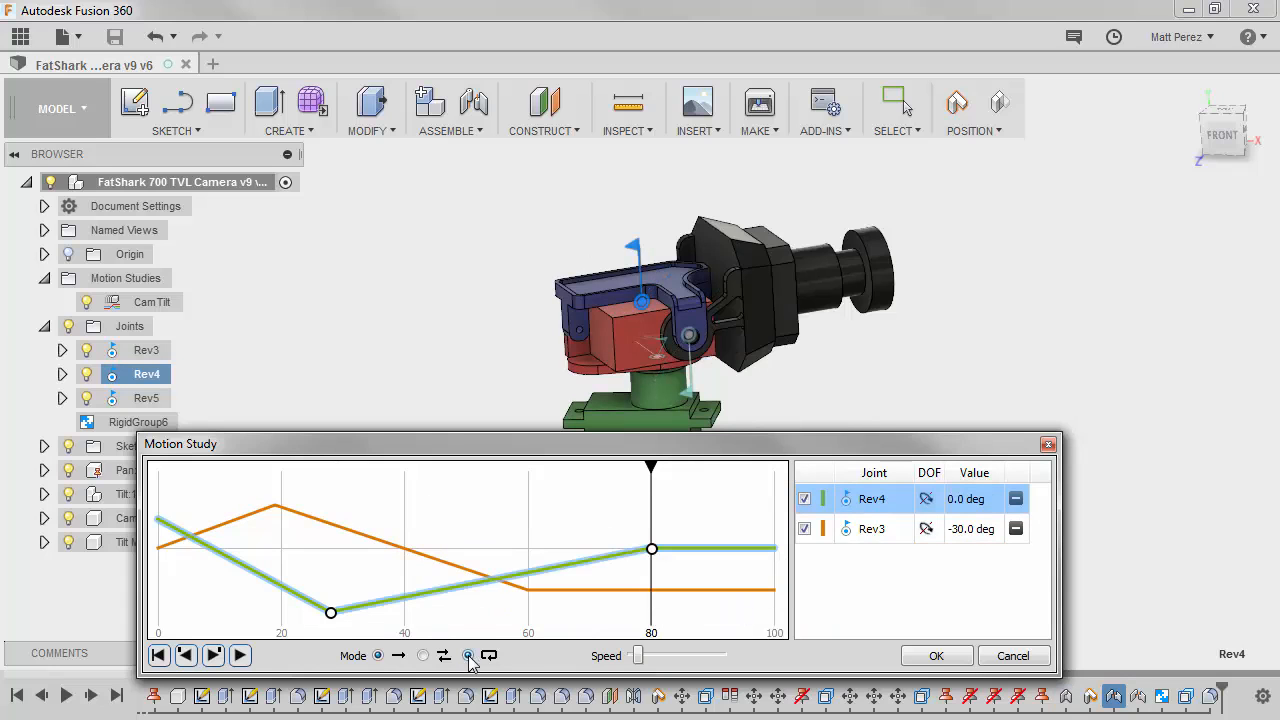
pyautogui.click(240, 655)
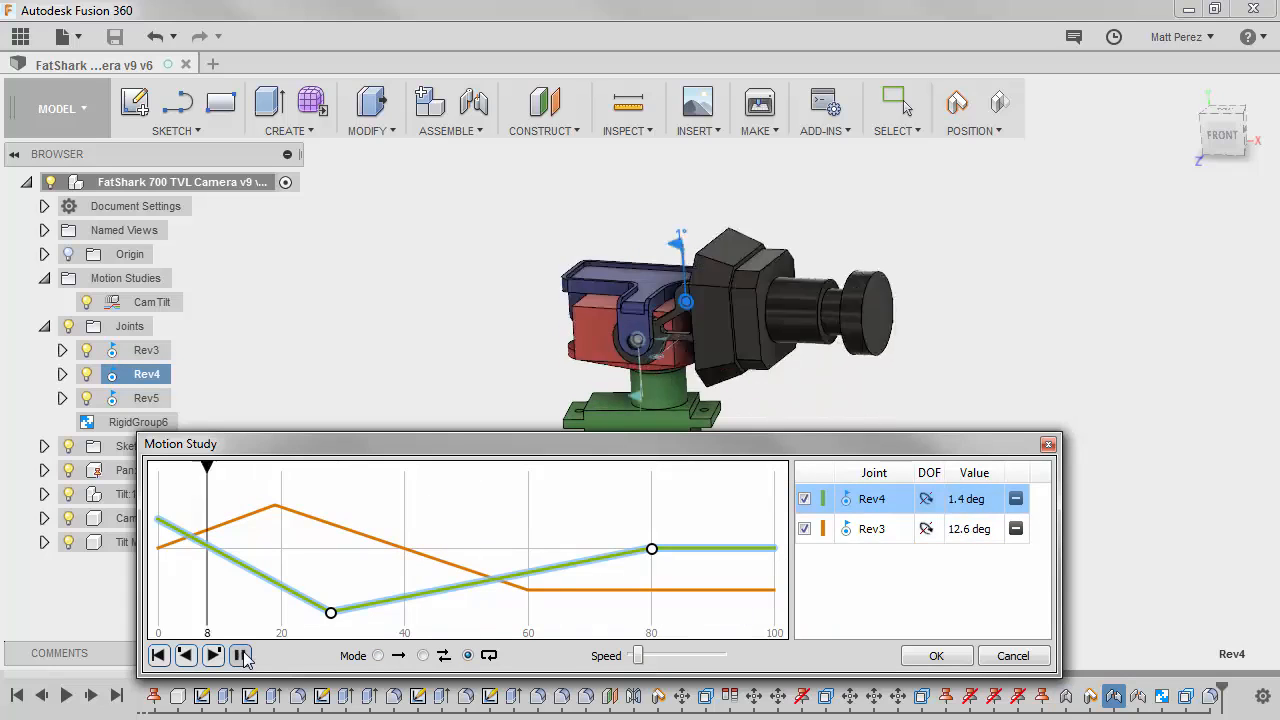
pyautogui.moveTo(640, 655); pyautogui.dragTo(637, 654)
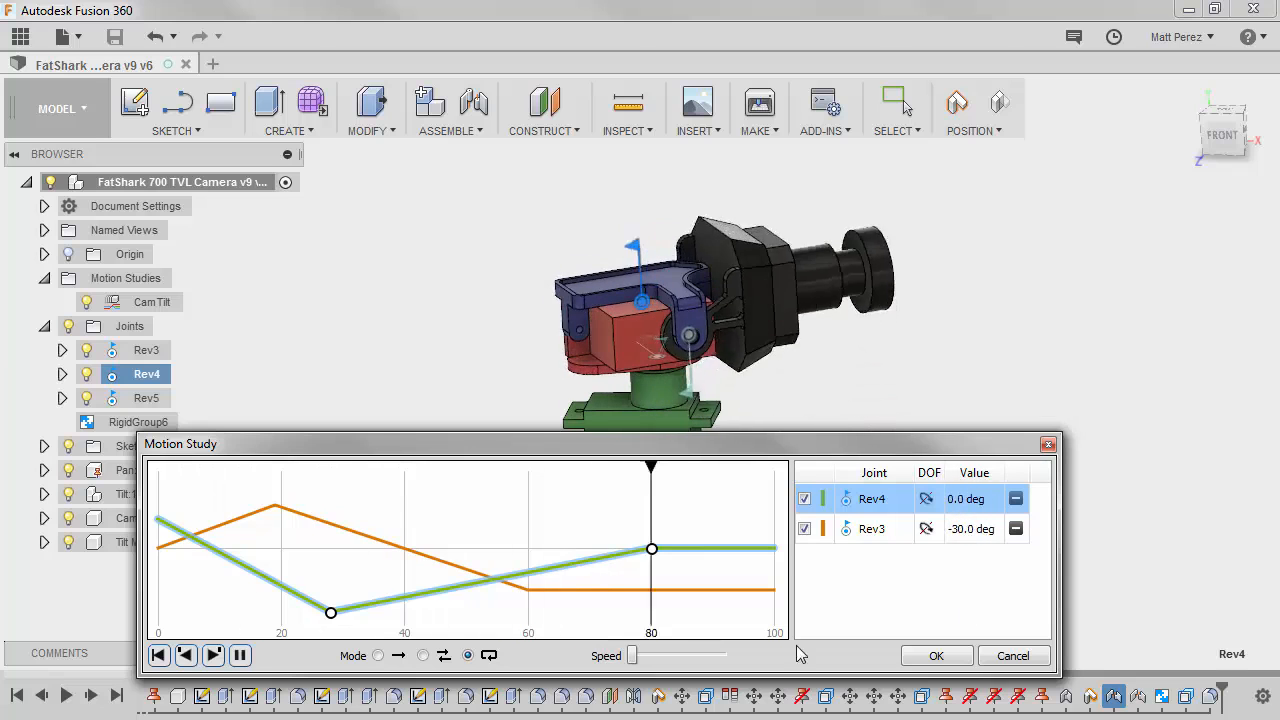
pyautogui.click(935, 656)
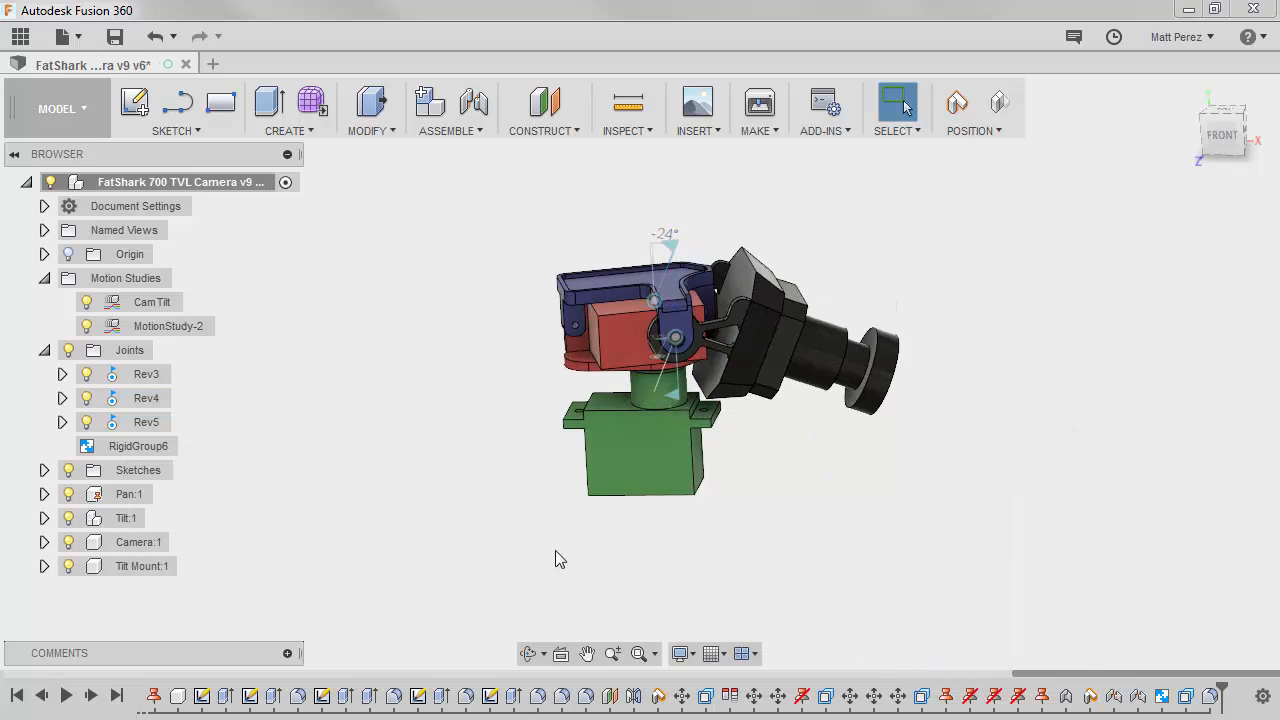
# Rename the new motion study MotionStudy-2 as Pan and Tilt
pyautogui.doubleClick(177, 326)
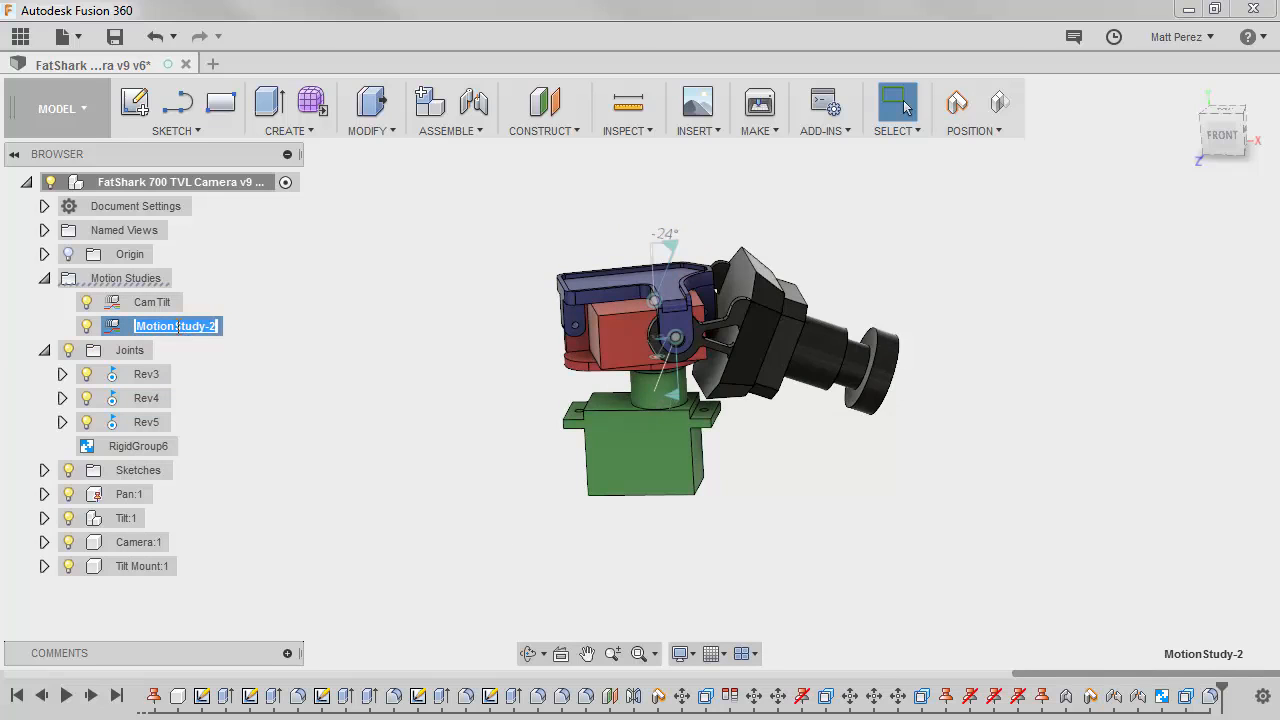
pyautogui.write('Pan and Tilt')
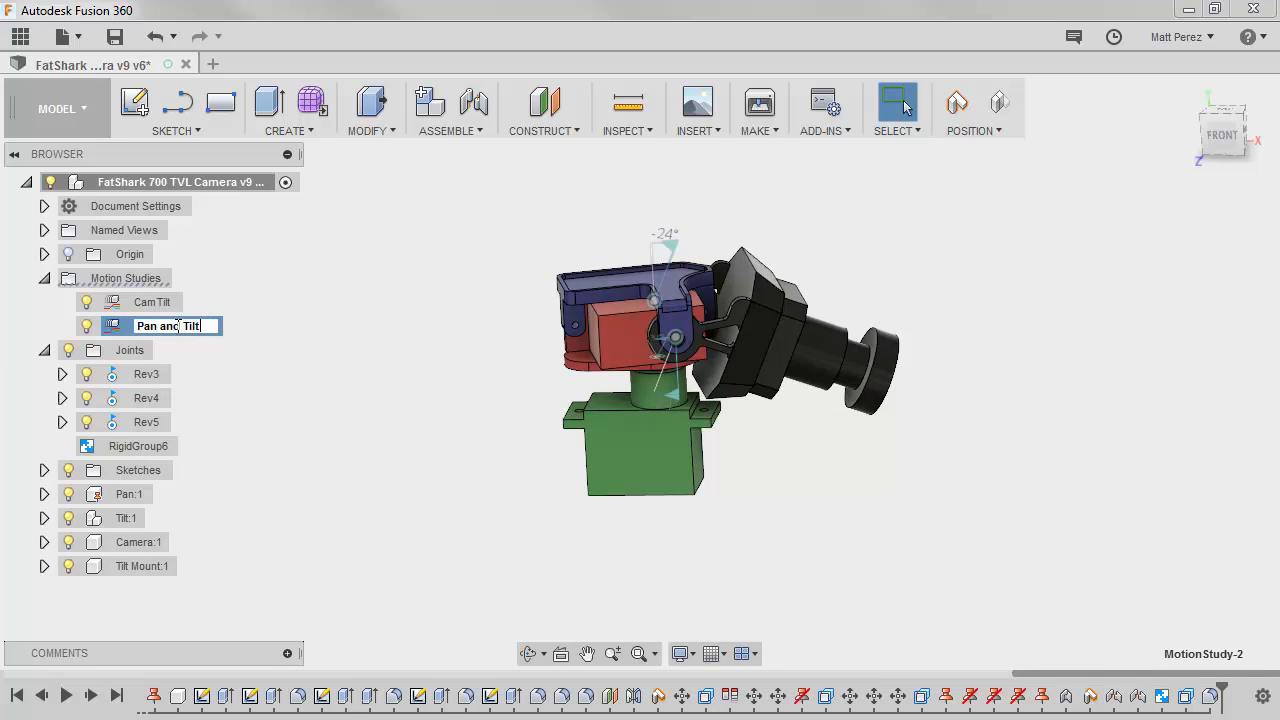
pyautogui.press('Return')
pyautogui.click(288, 335)
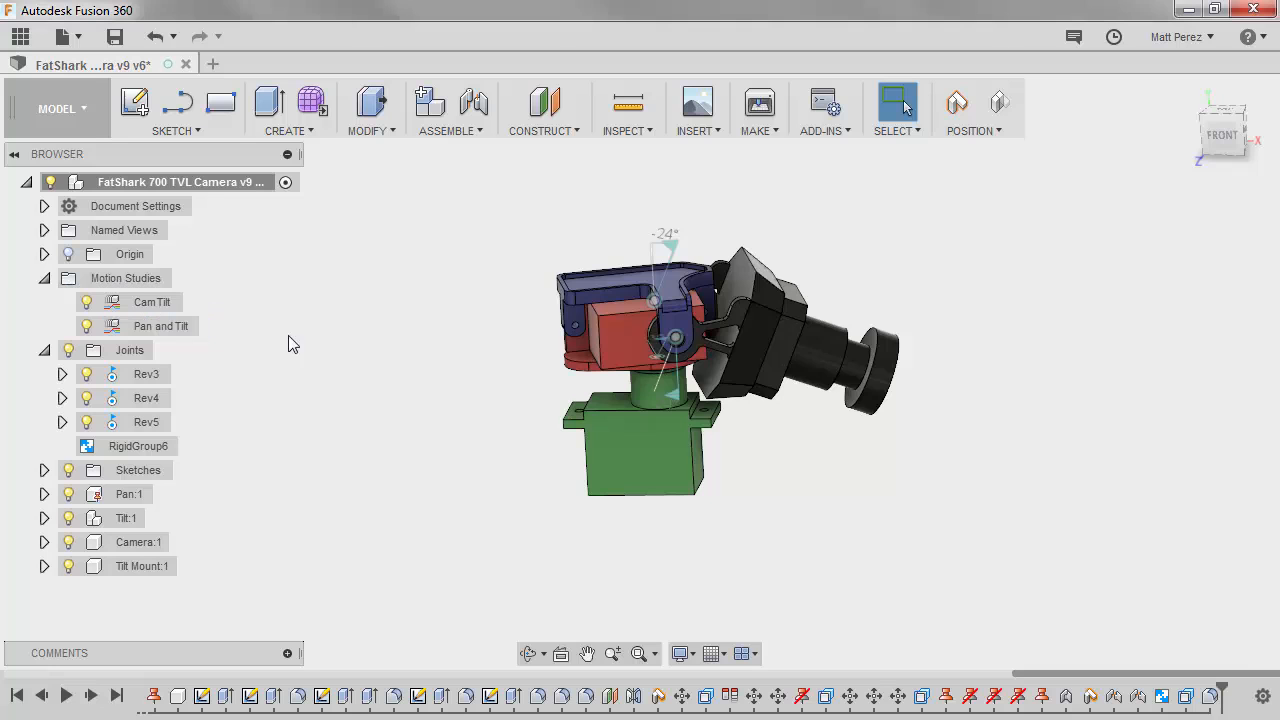
# Reopen the Pan and Tilt motion study for editing, play it in loop mode and pause the playback
pyautogui.rightClick(152, 326)
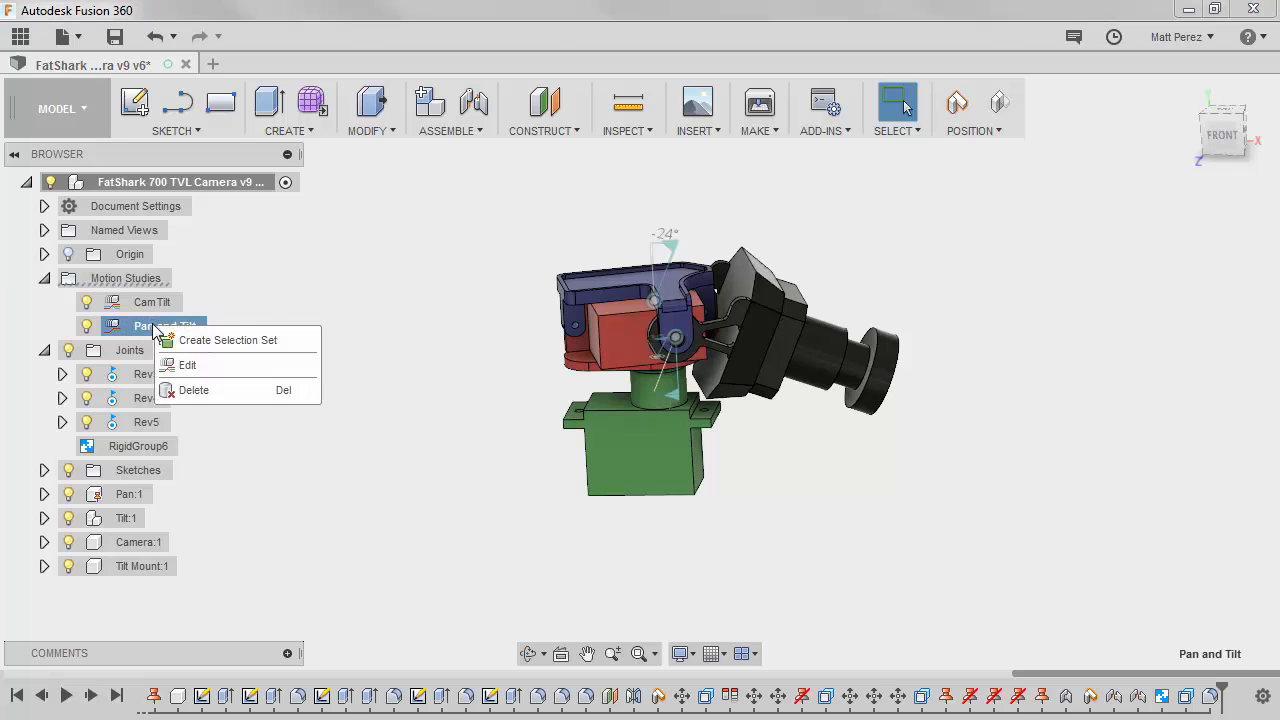
pyautogui.click(196, 361)
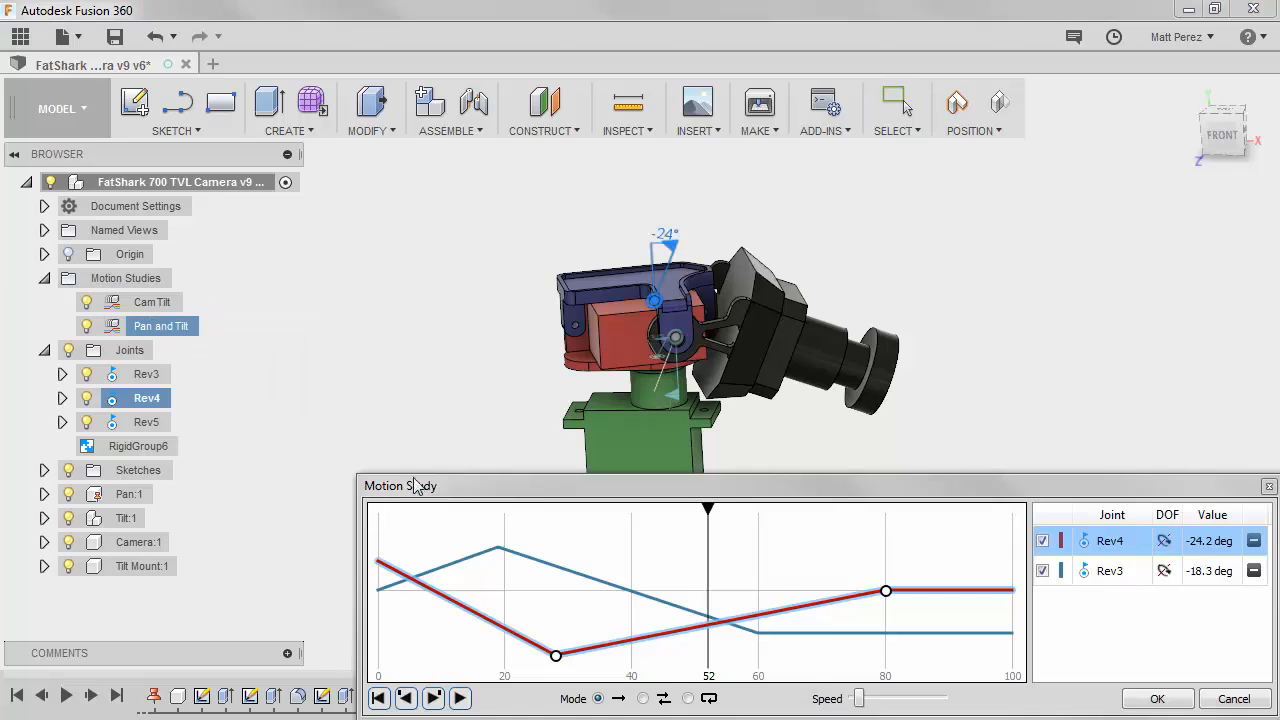
pyautogui.click(688, 698)
pyautogui.click(460, 698)
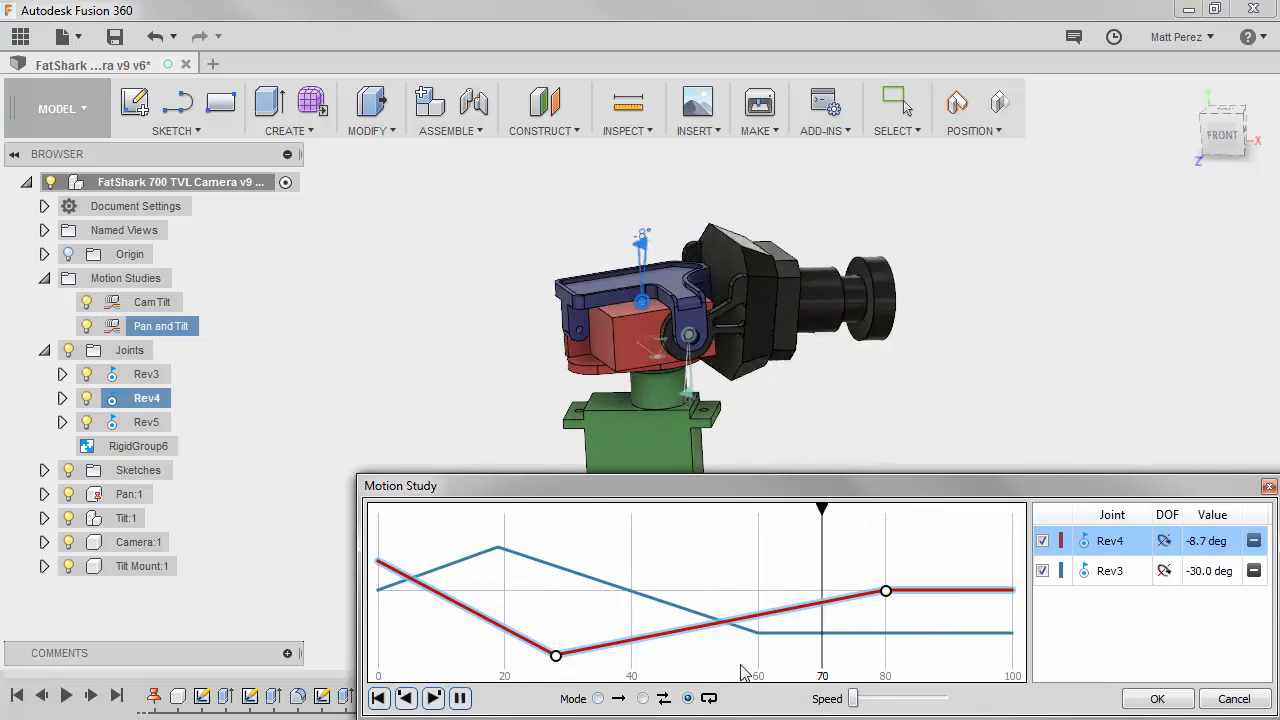
pyautogui.click(460, 698)
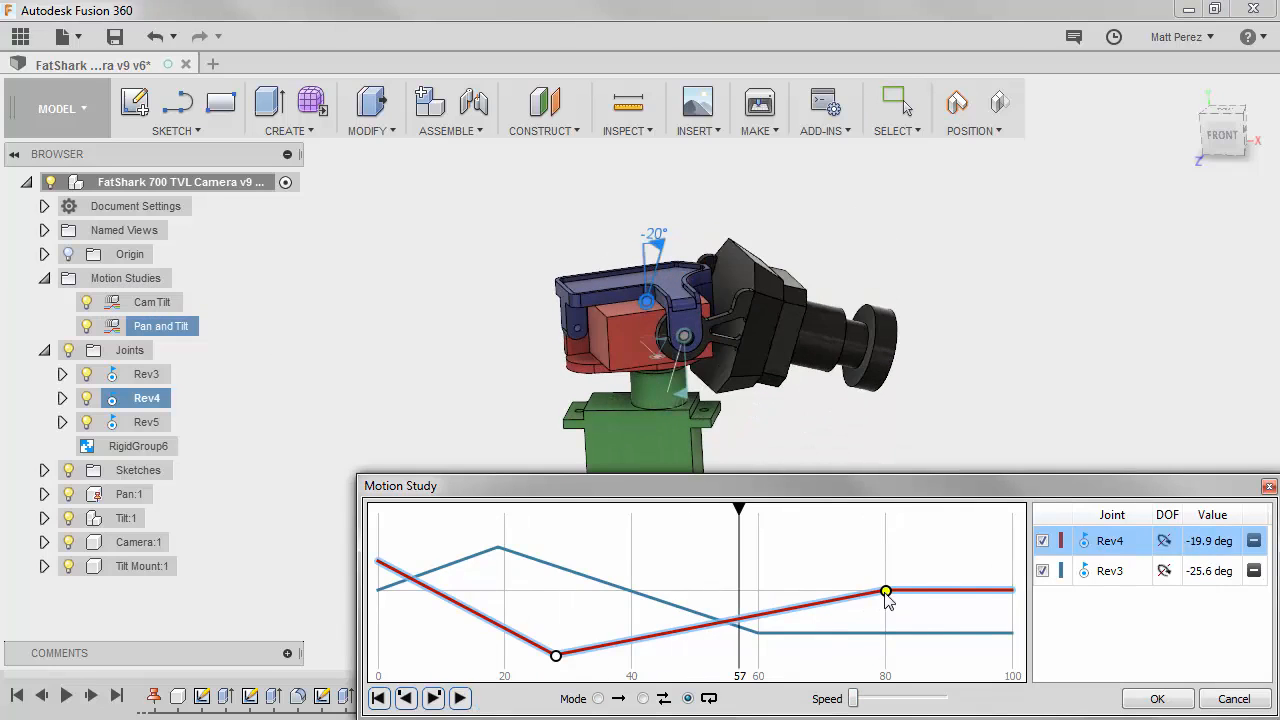
# Add an animation point on the Rev4 curve at step 72 with an angle of 10 degrees
pyautogui.click(836, 601)
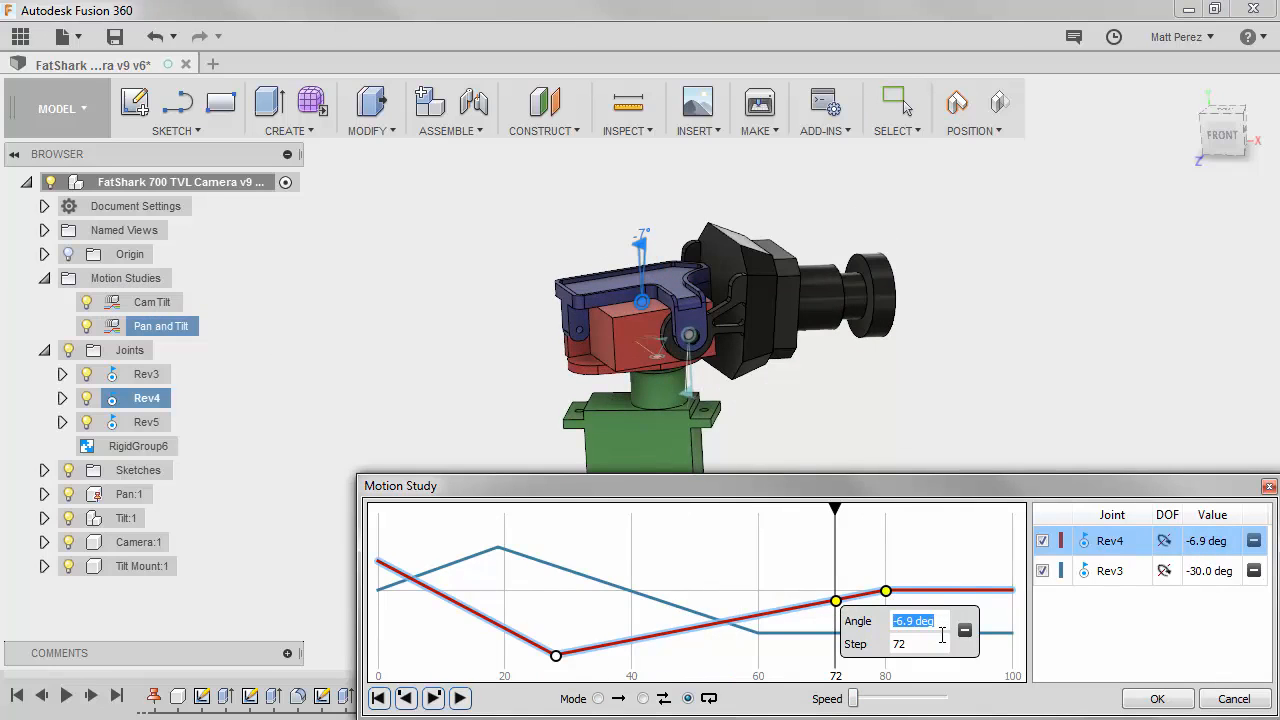
pyautogui.write('10')
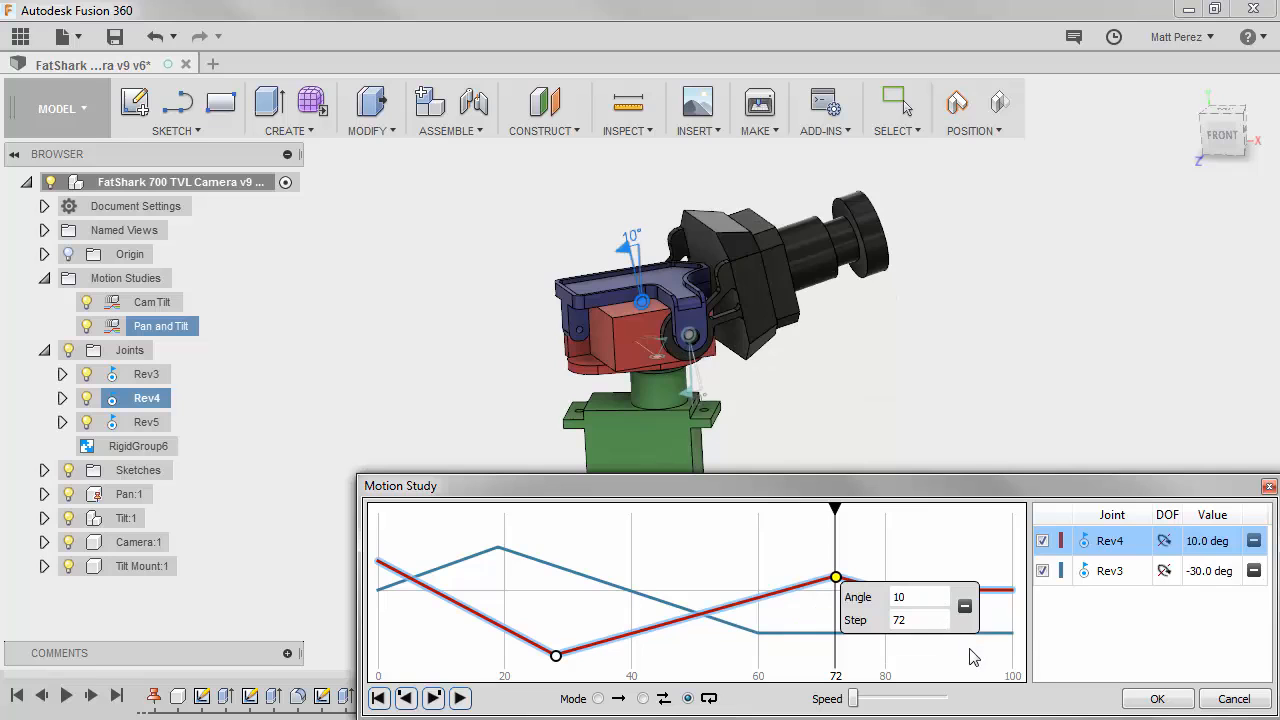
pyautogui.press('Return')
# Move the Rev4 curve's 0-degree point at step 80 to step 100
pyautogui.click(886, 591)
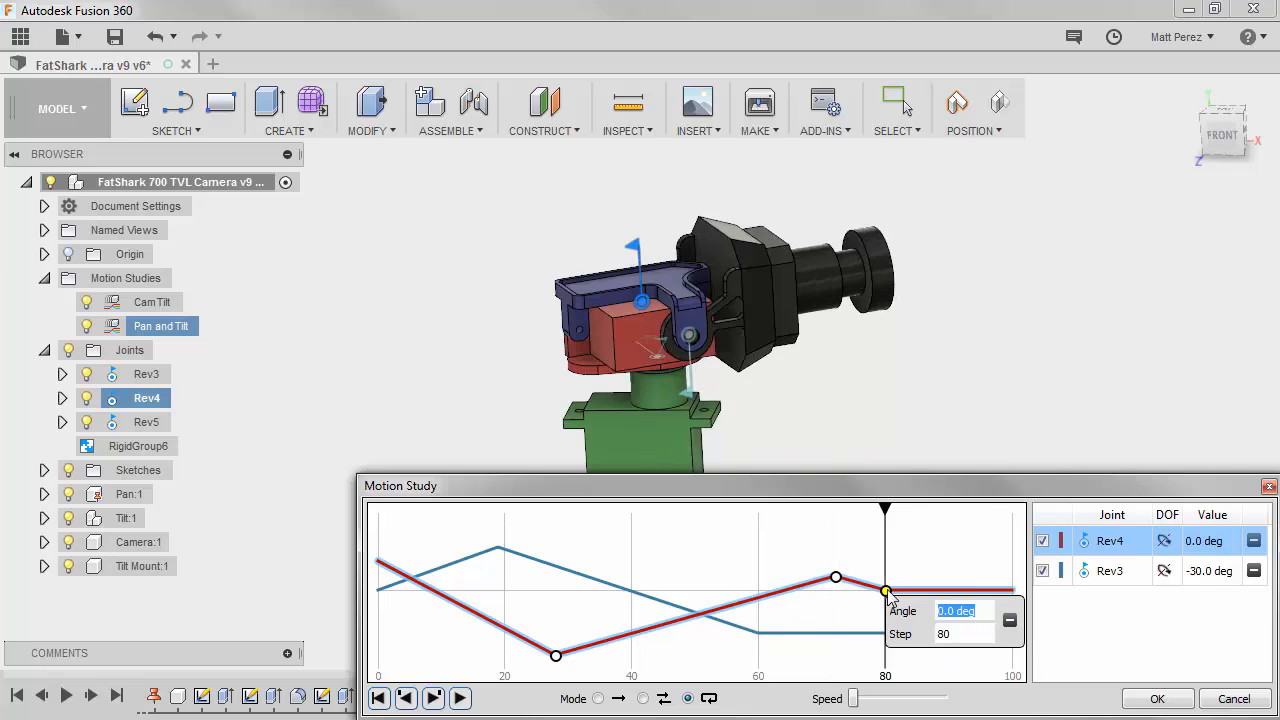
pyautogui.click(946, 634)
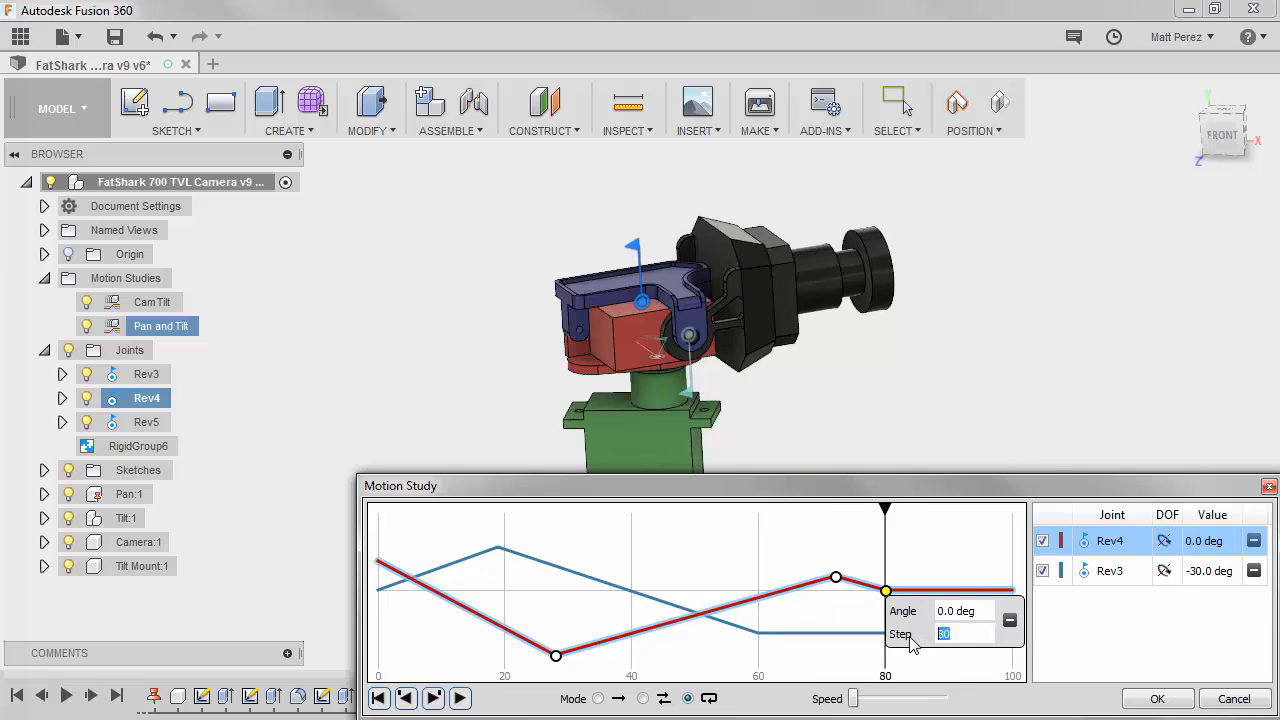
pyautogui.write('100')
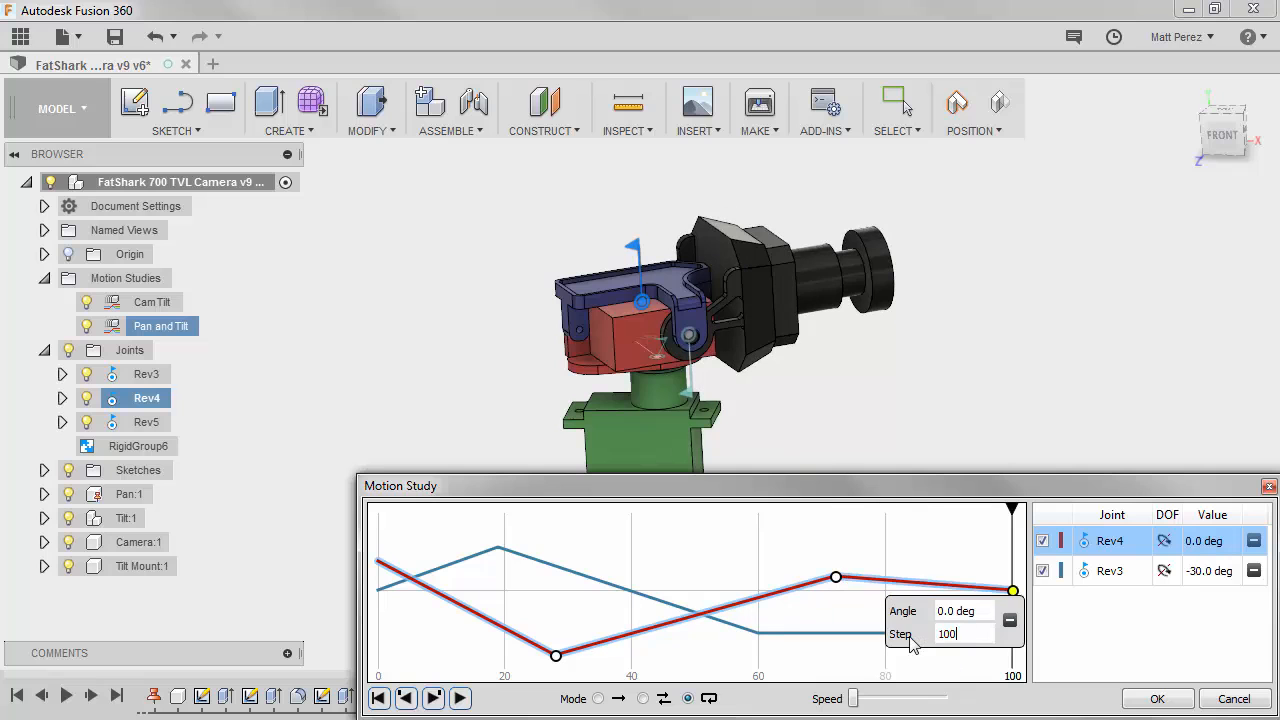
# Play the edited Pan and Tilt animation, pause it and accept the motion study changes
pyautogui.click(460, 698)
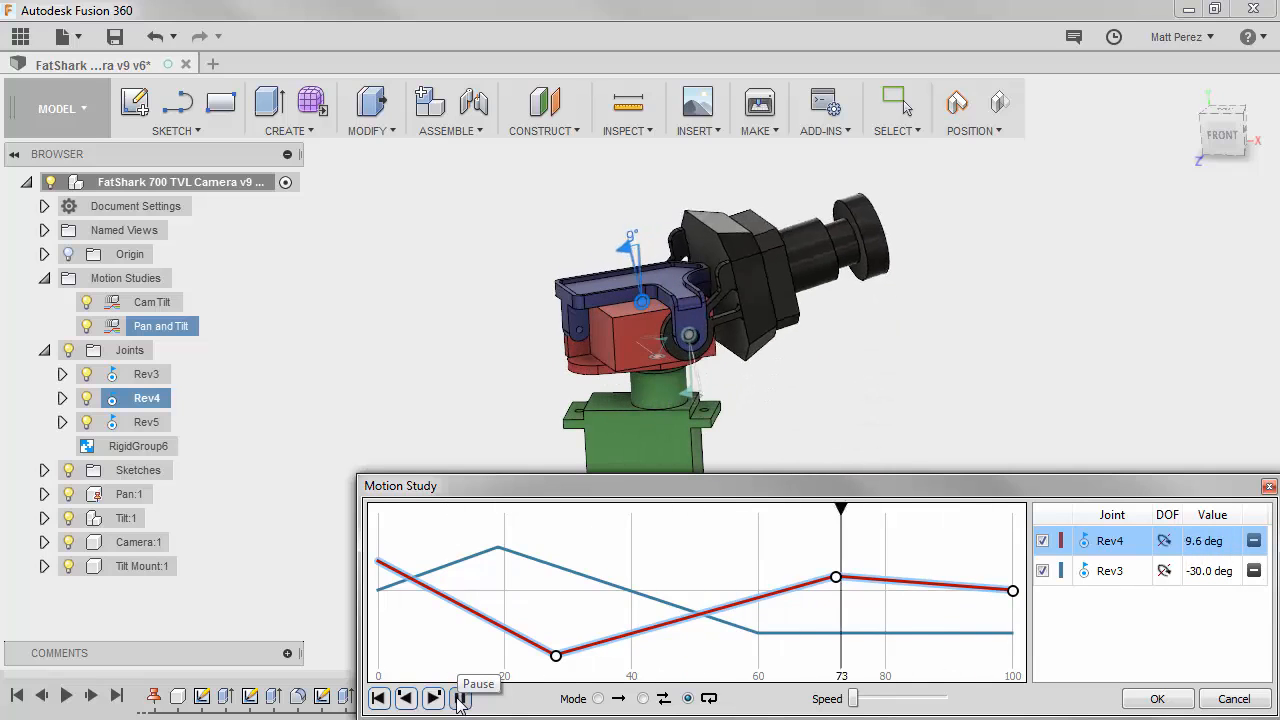
pyautogui.click(460, 698)
pyautogui.click(1157, 698)
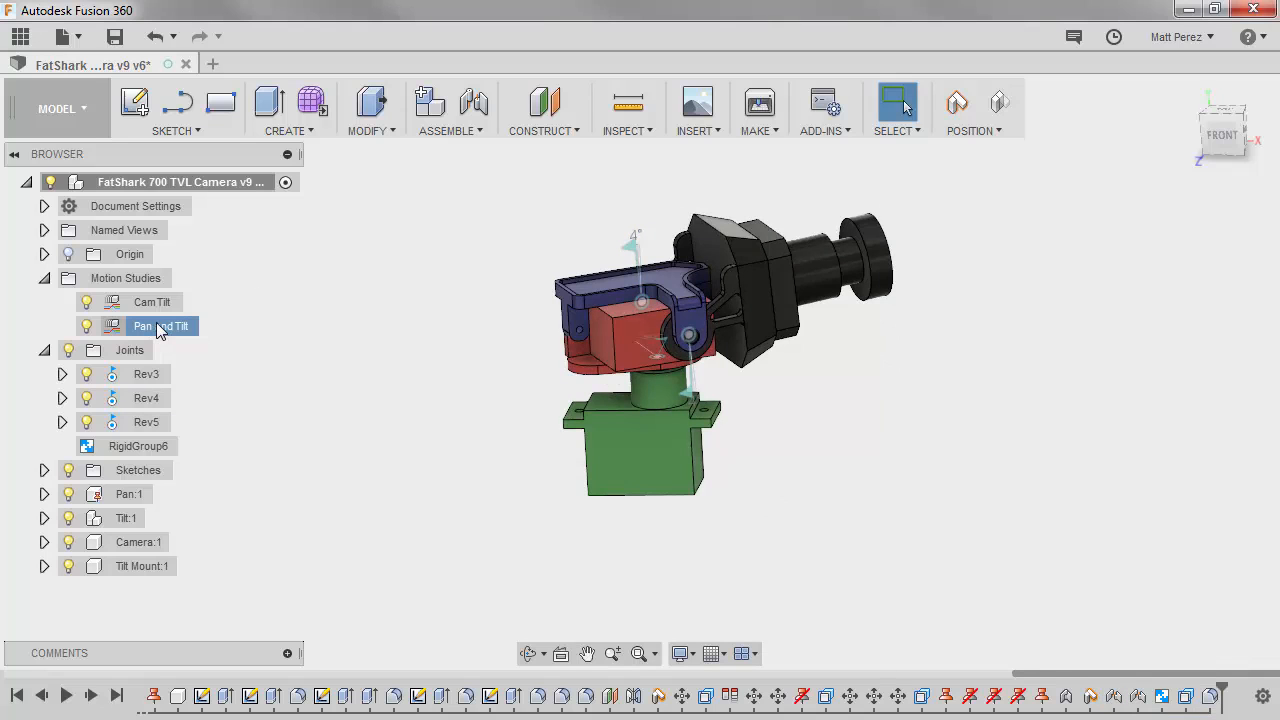
# Revert the assembly's moved position and save the design with the version description User Saved
pyautogui.click(1222, 135)
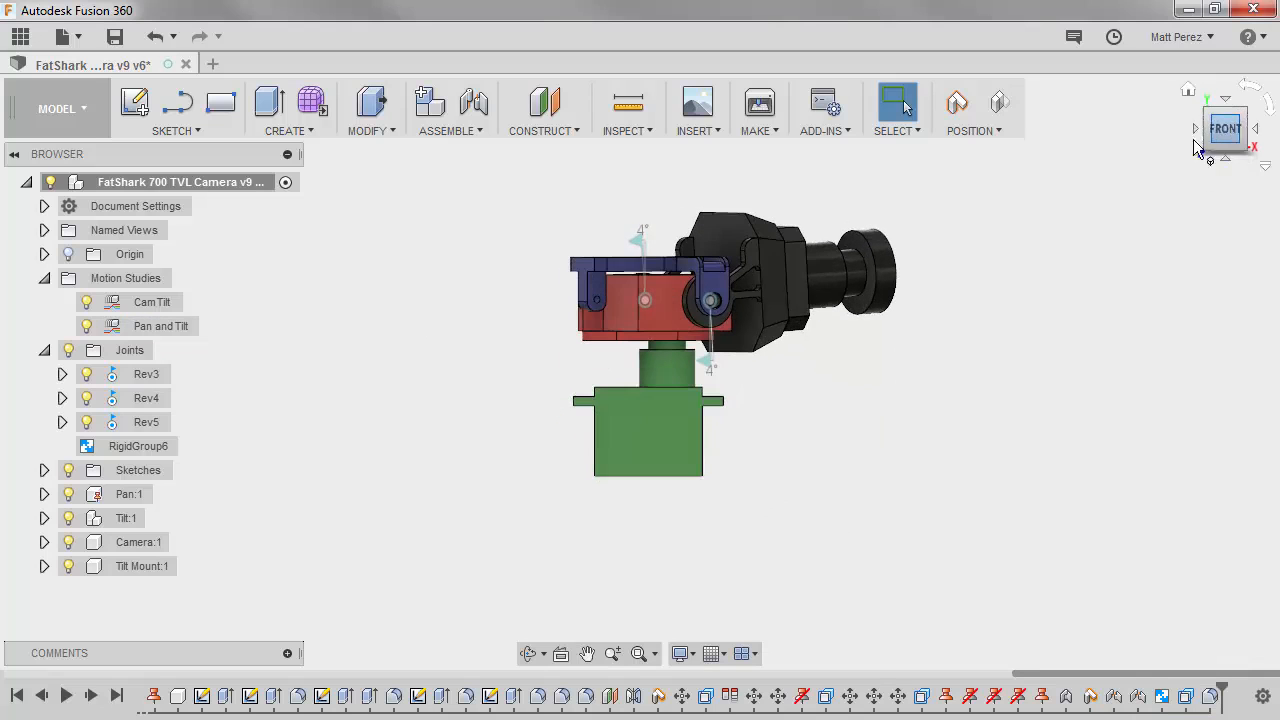
pyautogui.click(1000, 104)
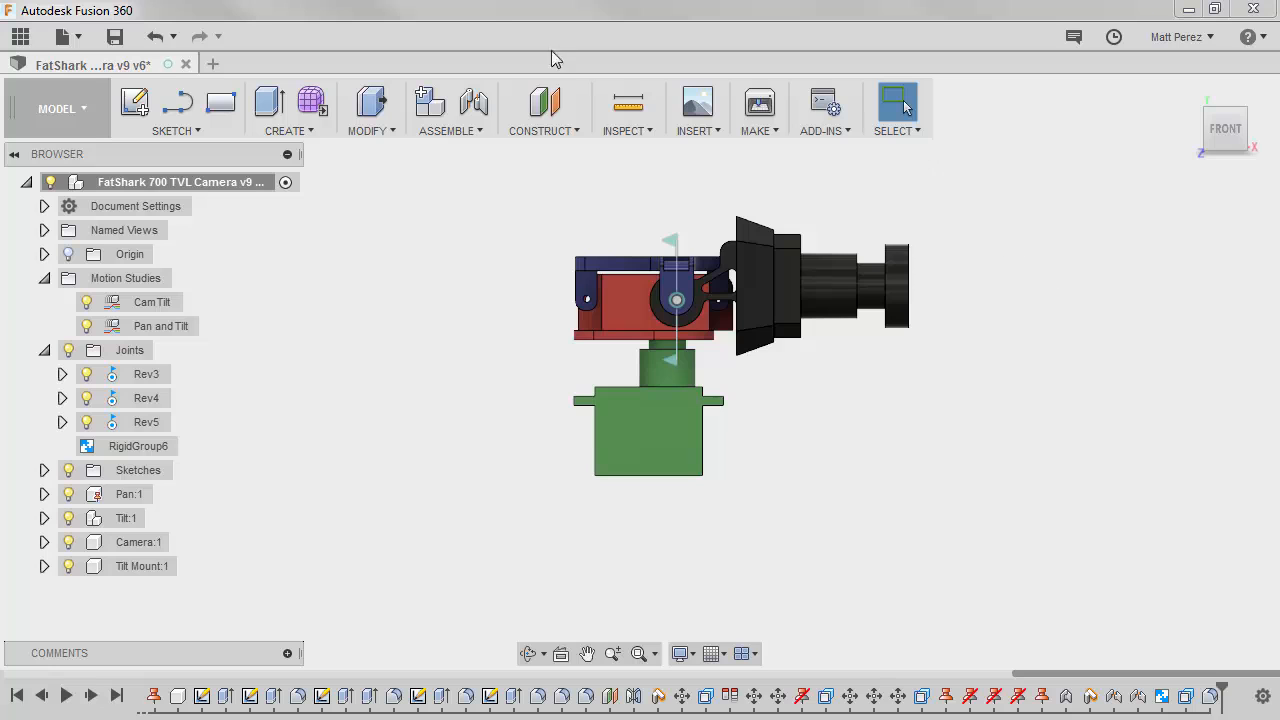
pyautogui.click(115, 36)
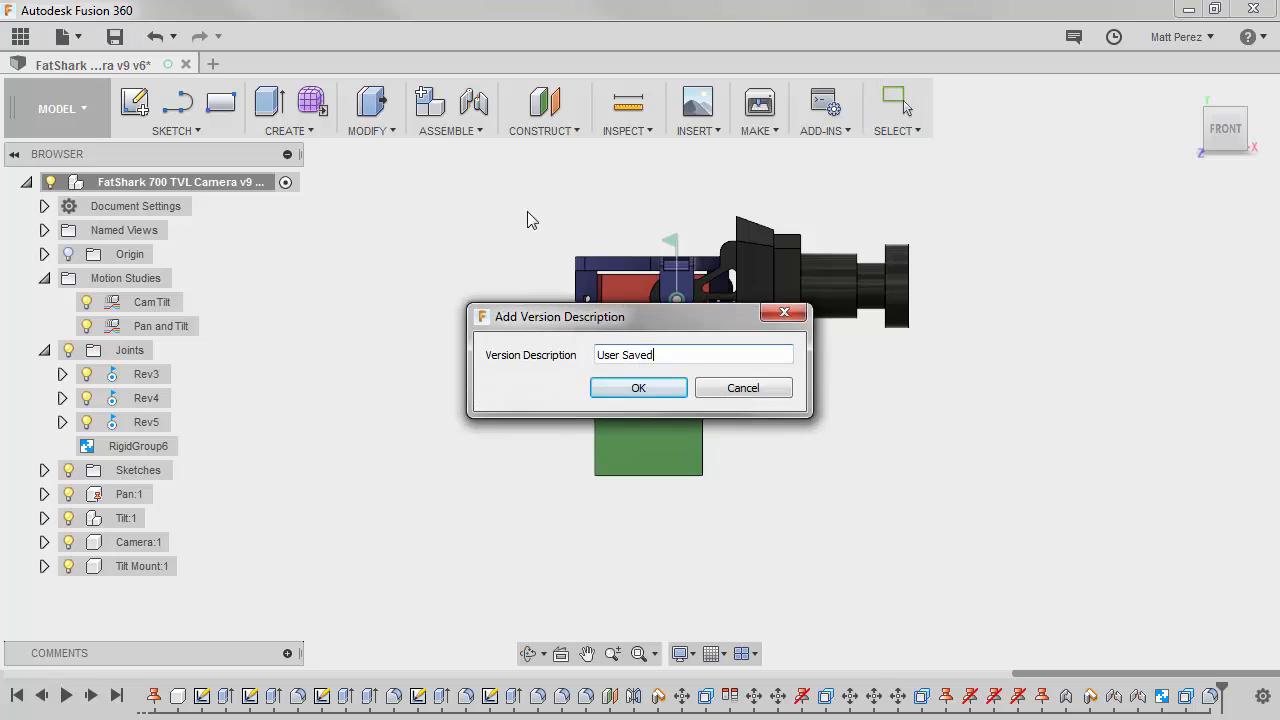
pyautogui.click(638, 387)
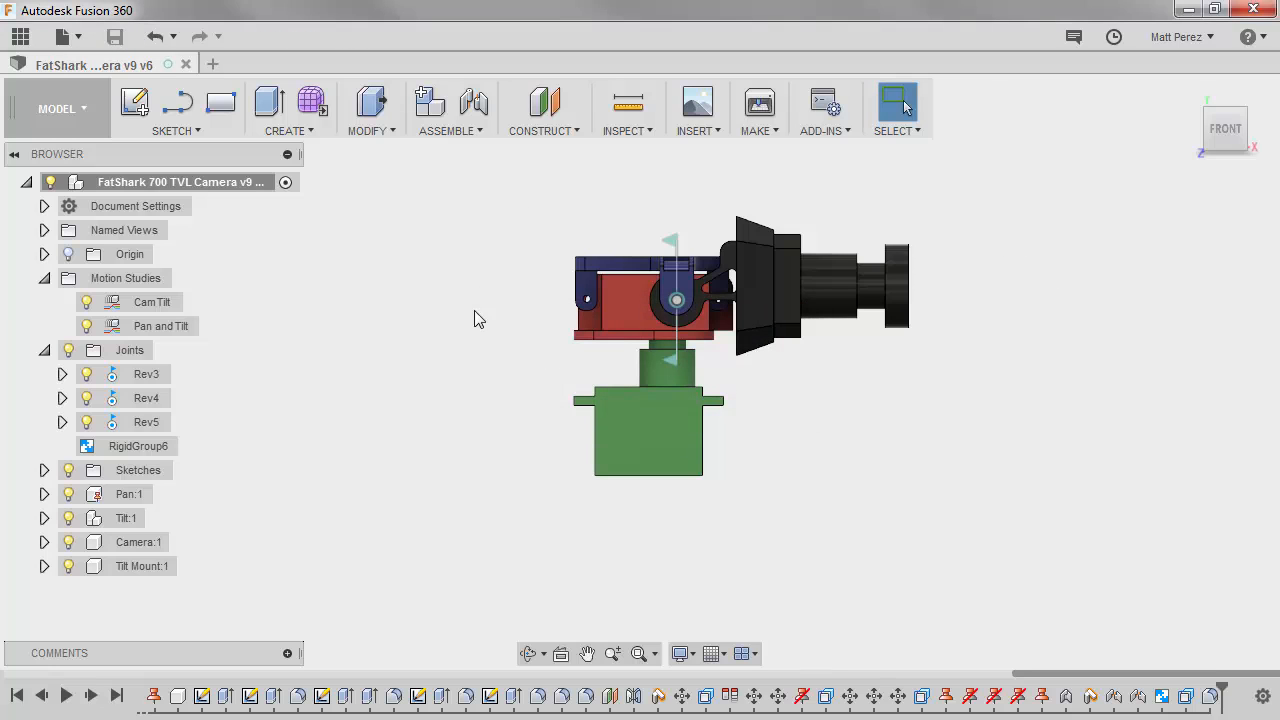